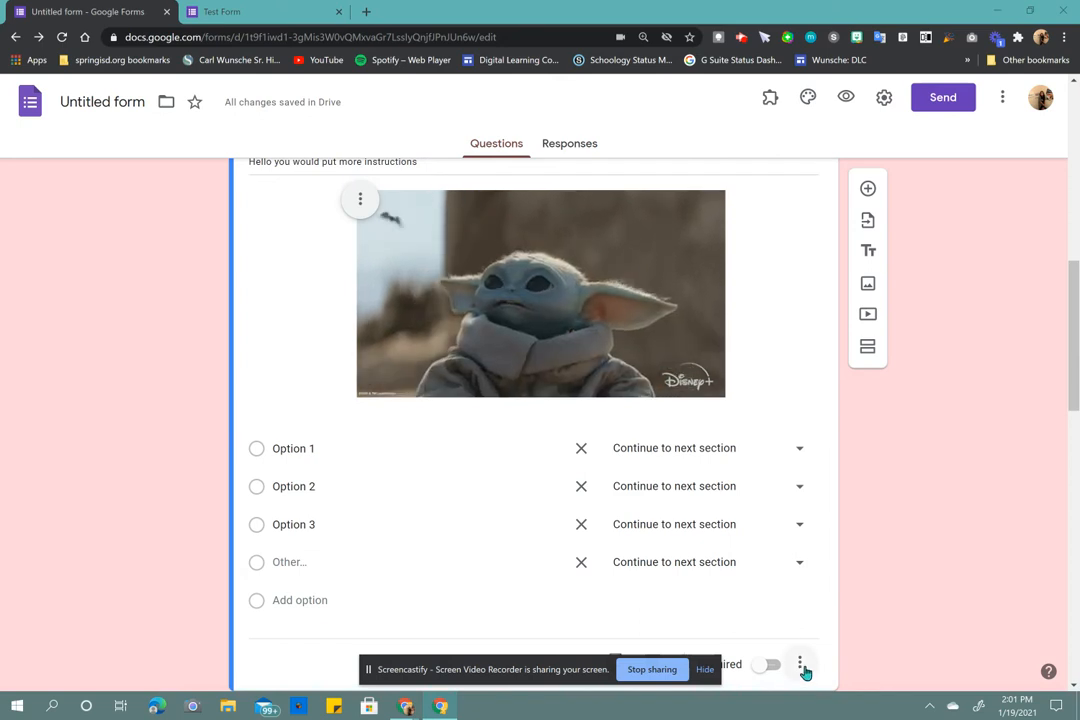
- Examine the Test: Multiple Choice question's options and their section routing, along with the other items in the first section
left_click(335, 450)
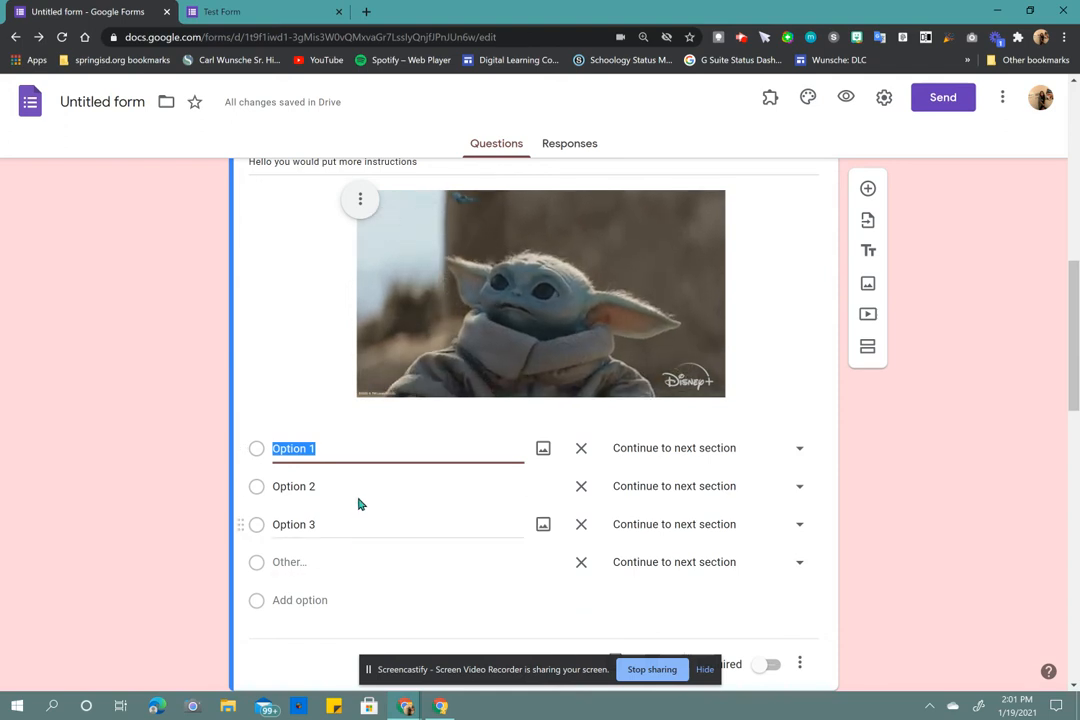
left_click(360, 493)
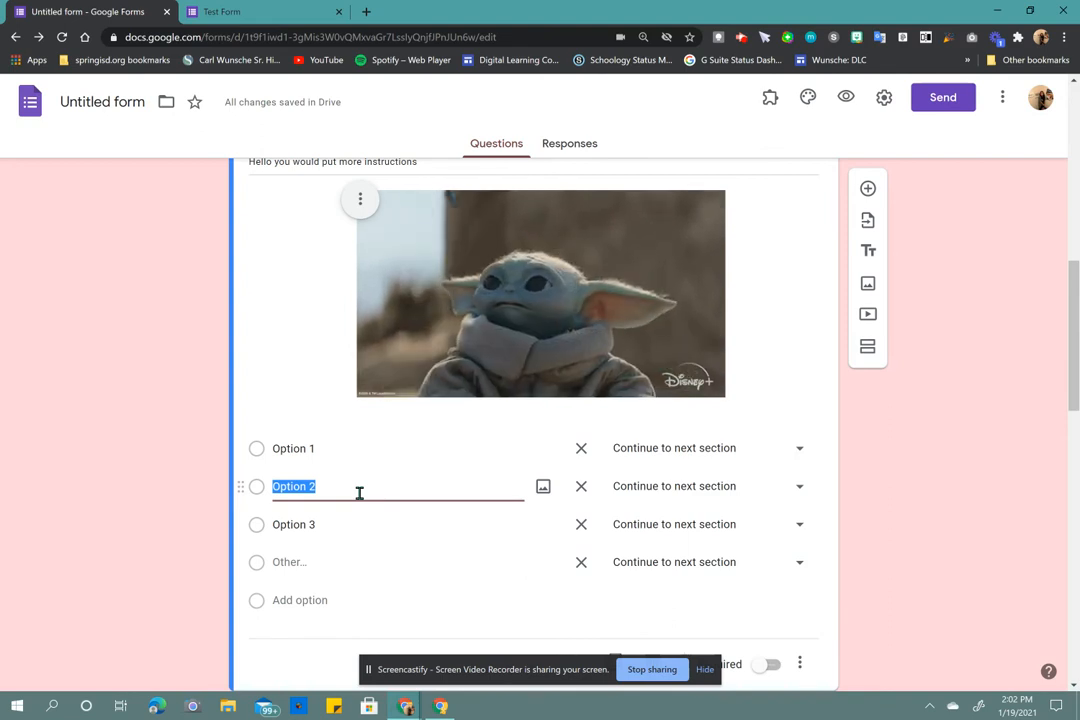
scroll(771, 495, "up", 1)
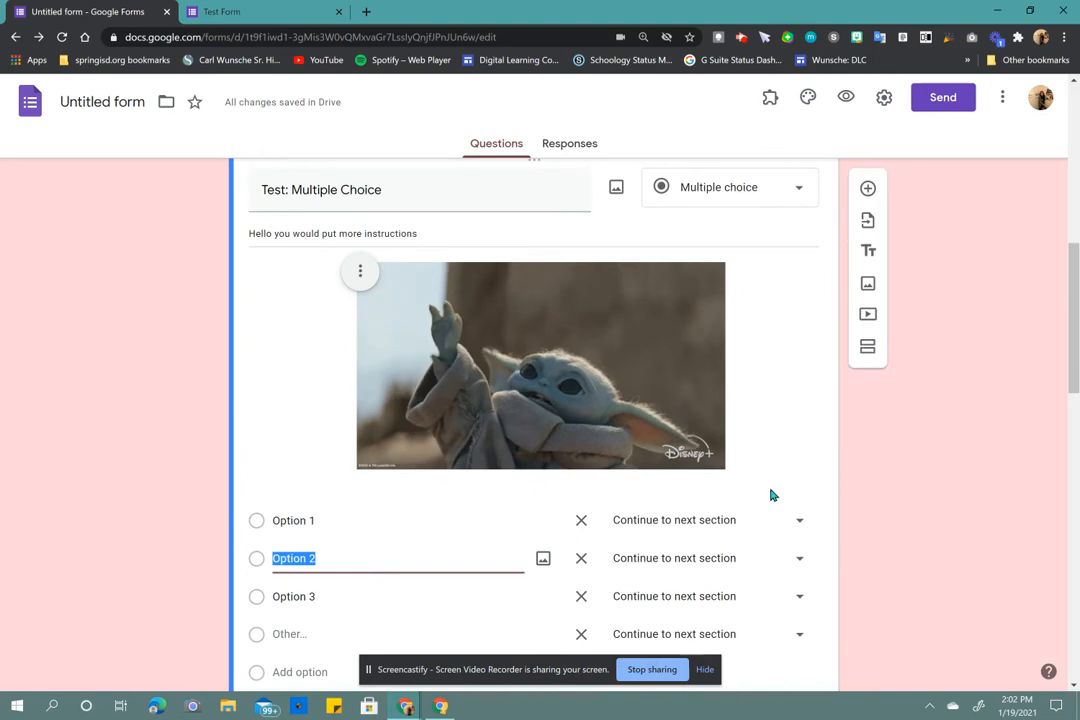
scroll(771, 495, "down", 1)
scroll(771, 495, "up", 1)
scroll(771, 495, "up", 1)
scroll(771, 495, "down", 2)
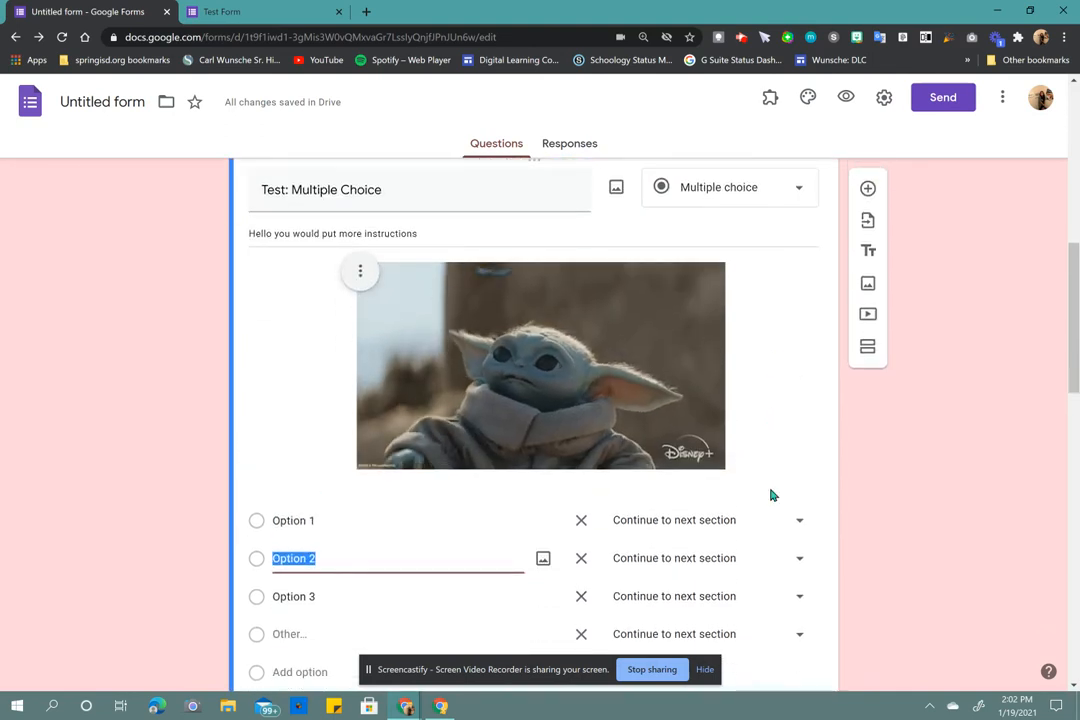
scroll(1008, 569, "down", 1)
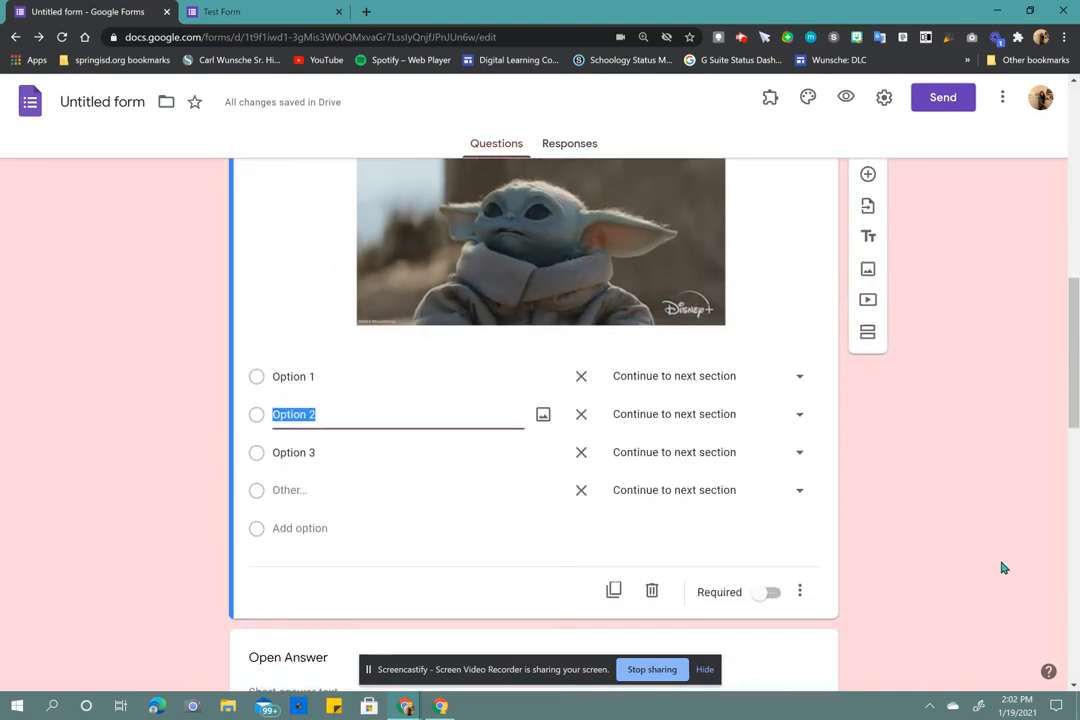
left_click(877, 556)
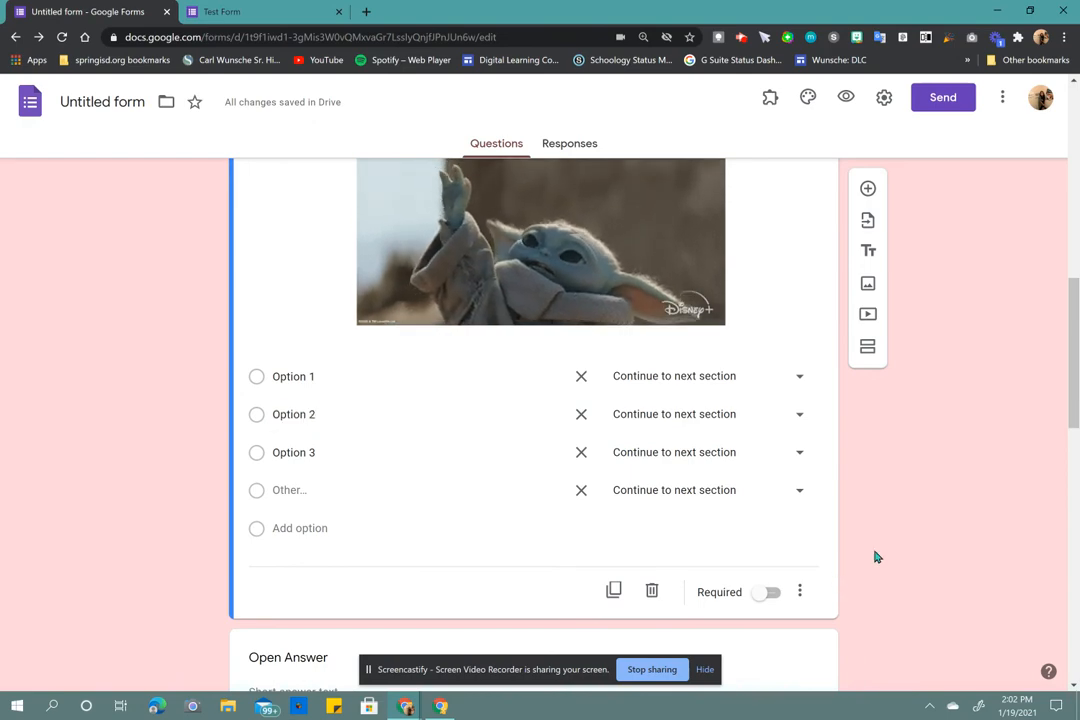
scroll(704, 499, "down", 8)
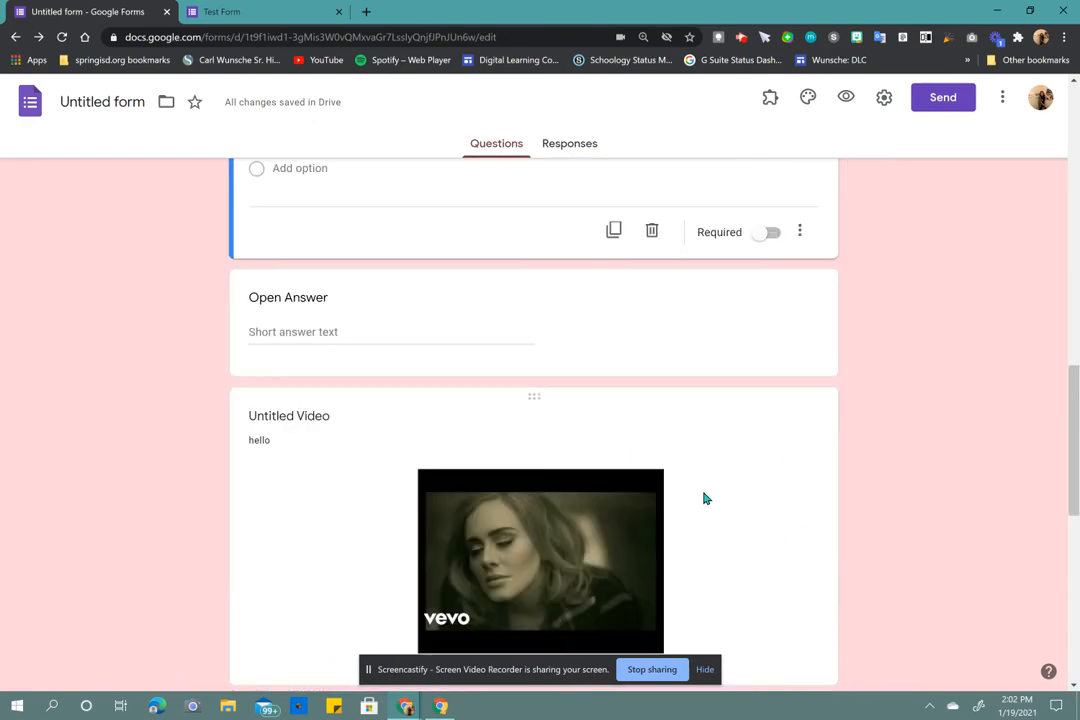
scroll(704, 499, "up", 4)
scroll(704, 499, "up", 15)
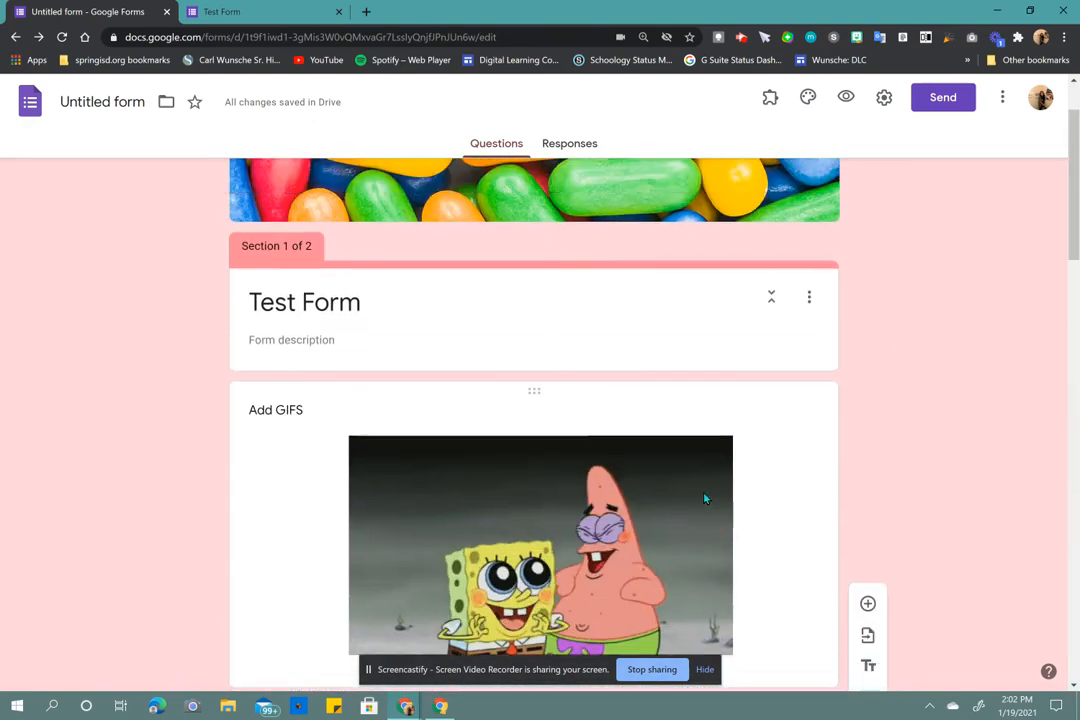
- Title the form's second section "test sec2"
scroll(309, 357, "down", 12)
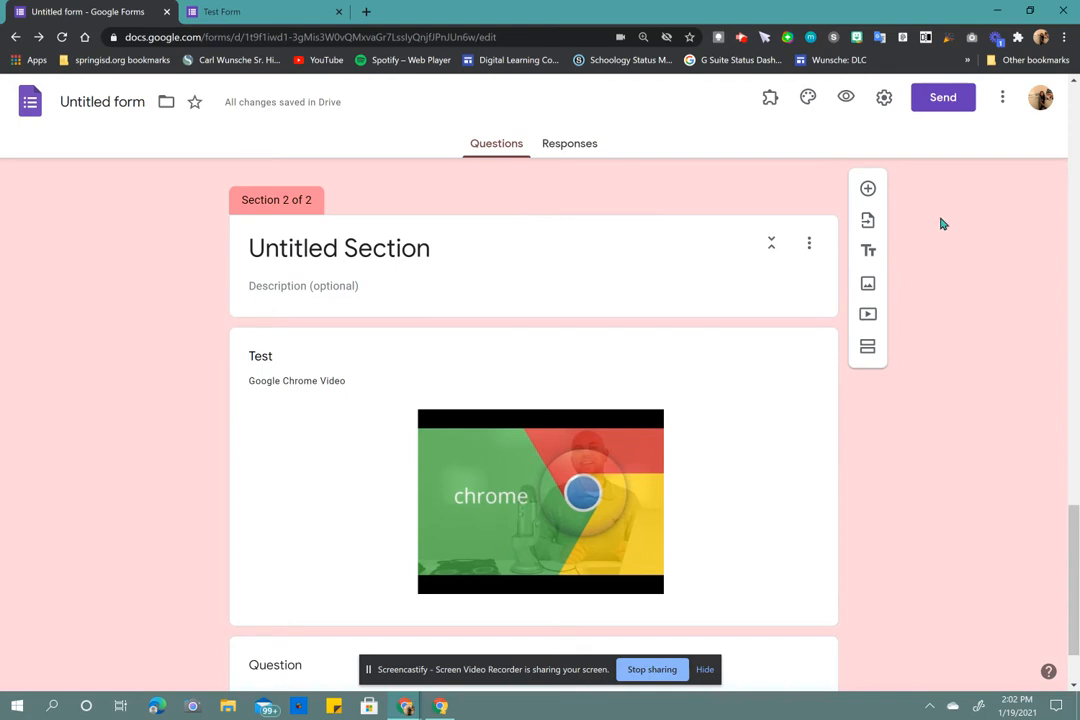
left_click(407, 232)
type("test sec2")
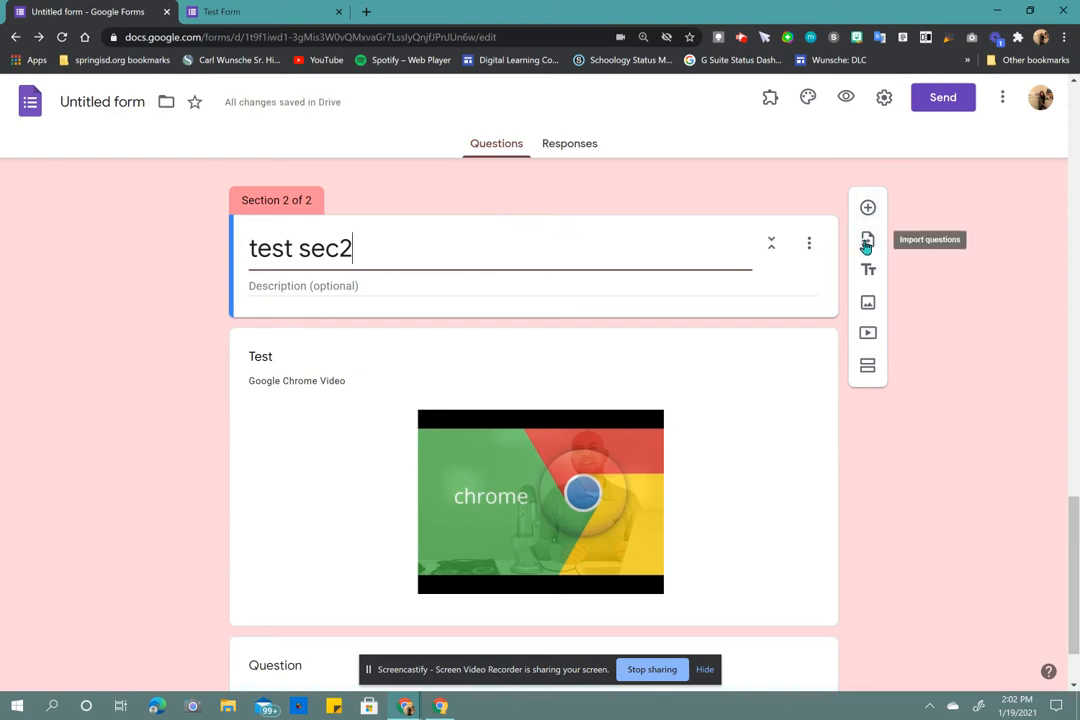
- Add a new section directly below the test sec2 header and title it "test3"
left_click(868, 368)
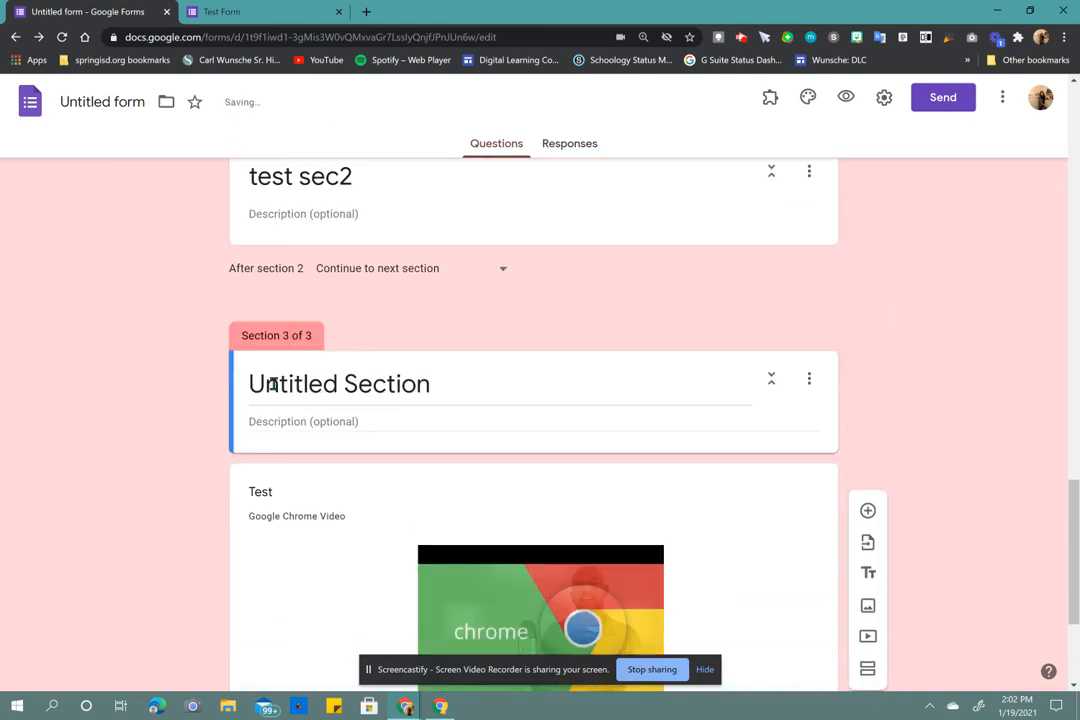
left_click(272, 384)
type("test")
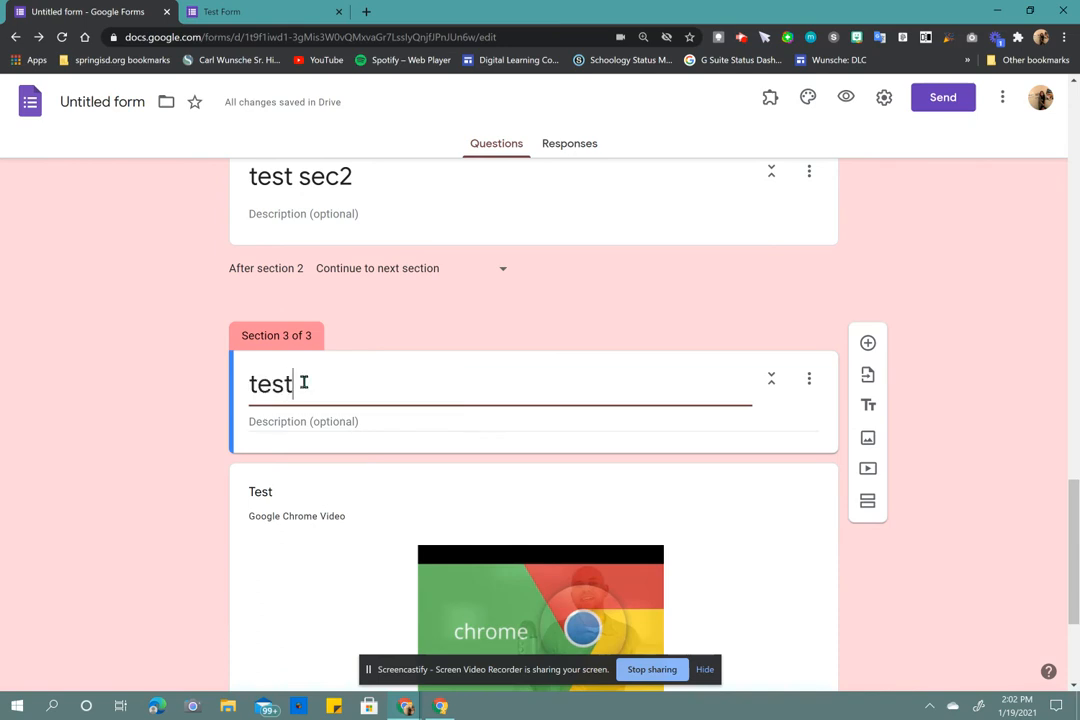
type("3")
- Add a new section after the last question of the test3 section and title it "test sec 4"
scroll(957, 420, "down", 3)
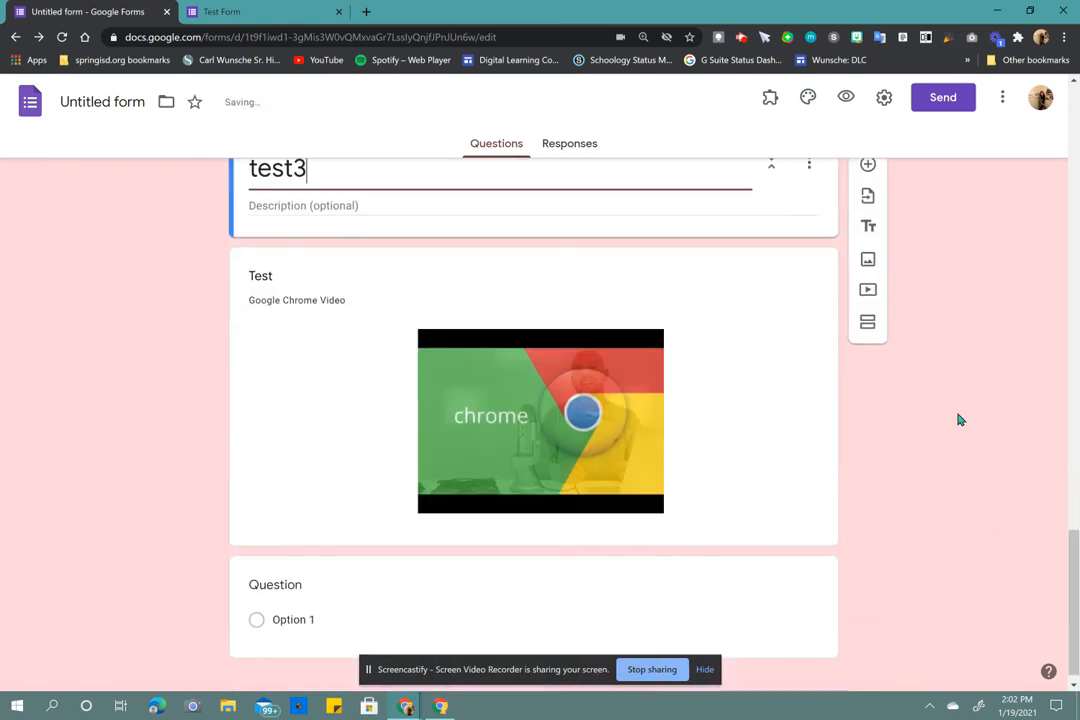
left_click(595, 600)
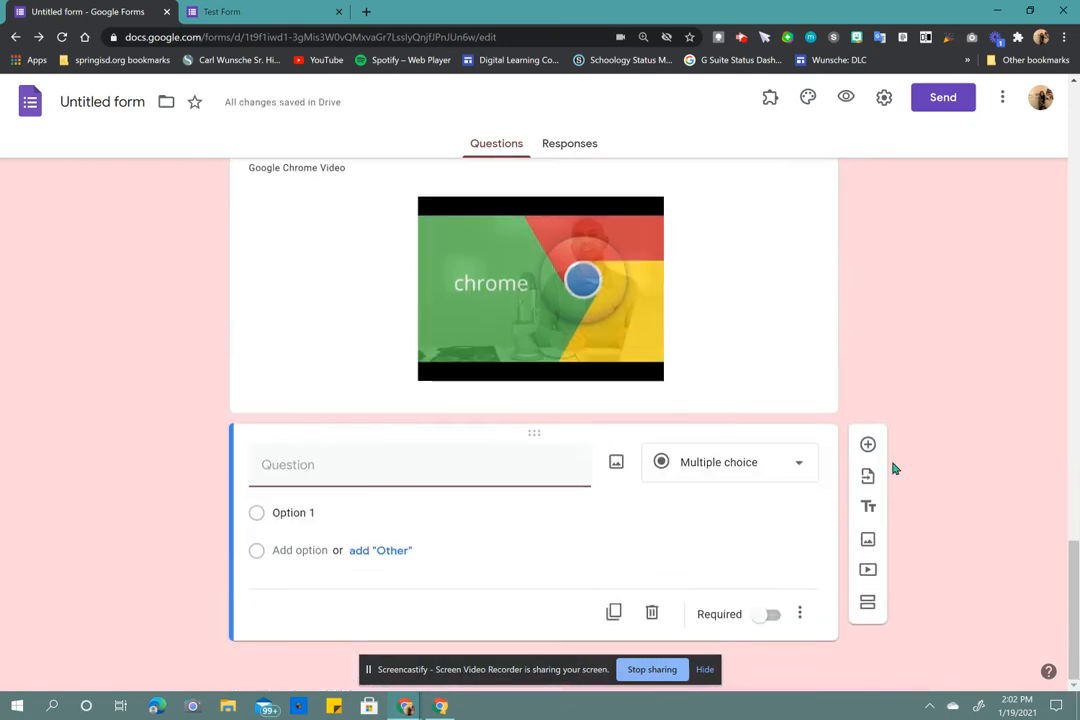
left_click(868, 603)
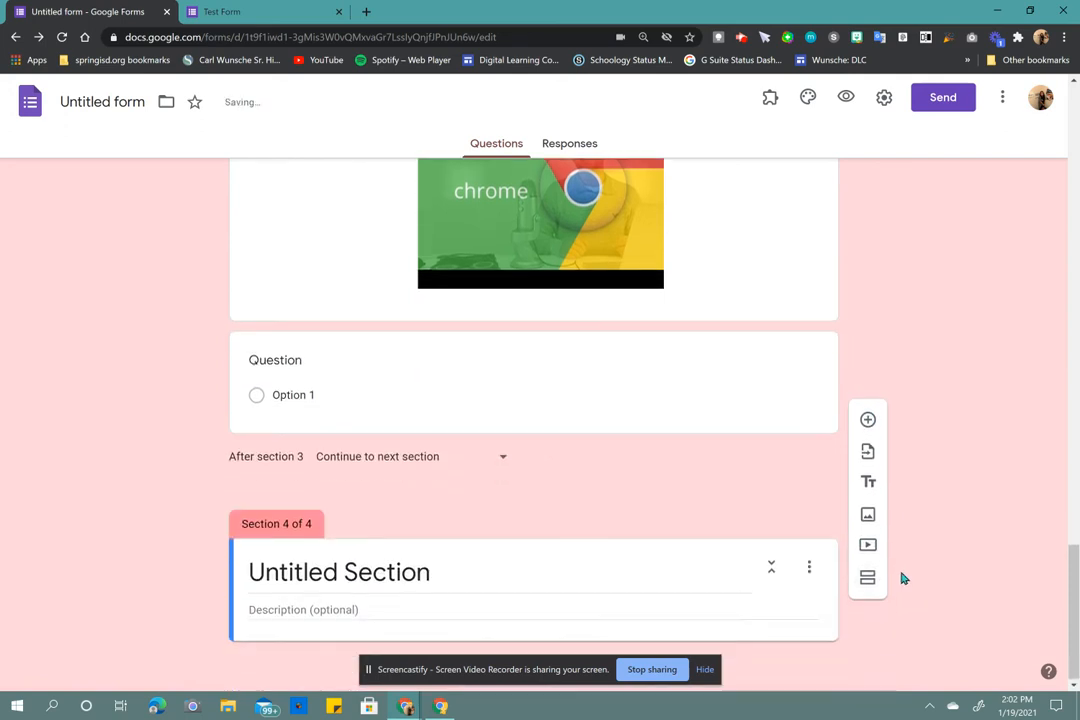
type("test")
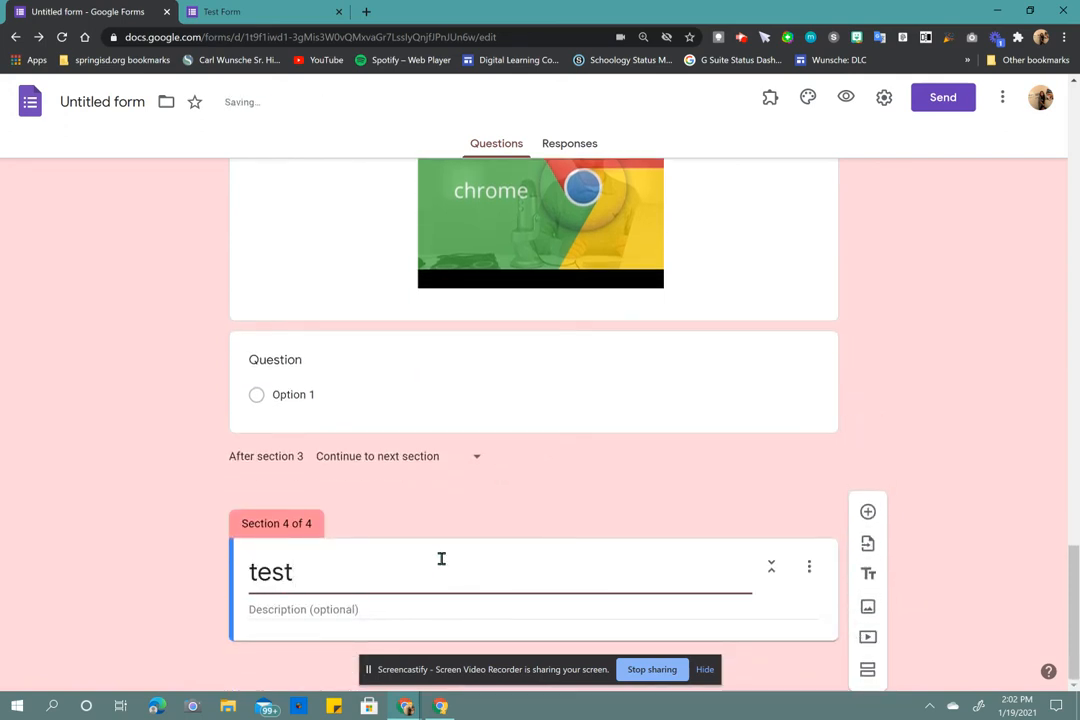
type(" sec 4")
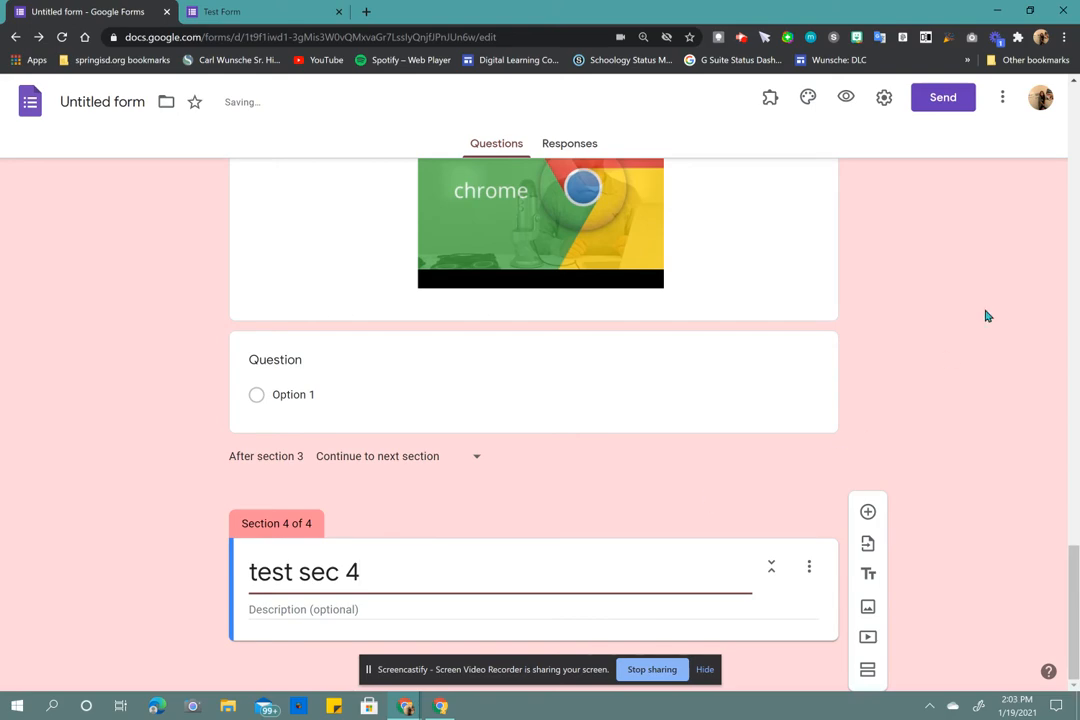
- Open a fresh preview of the form in place of the old one and advance through it to the test3 section
scroll(716, 466, "up", 15)
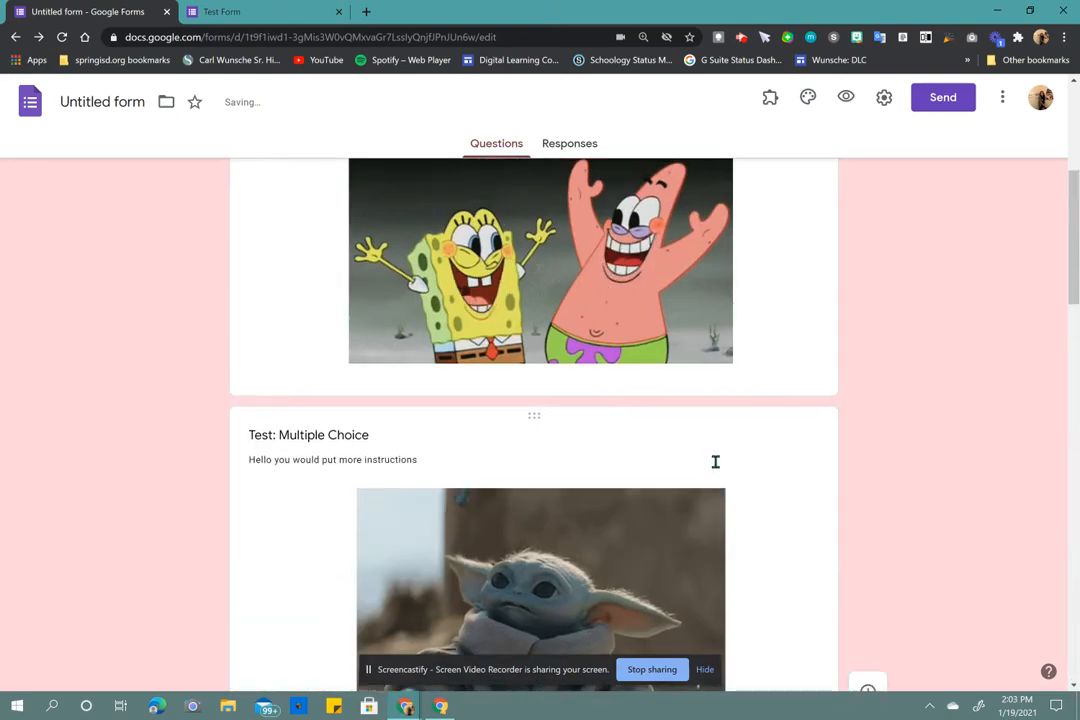
scroll(715, 461, "up", 10)
left_click(850, 100)
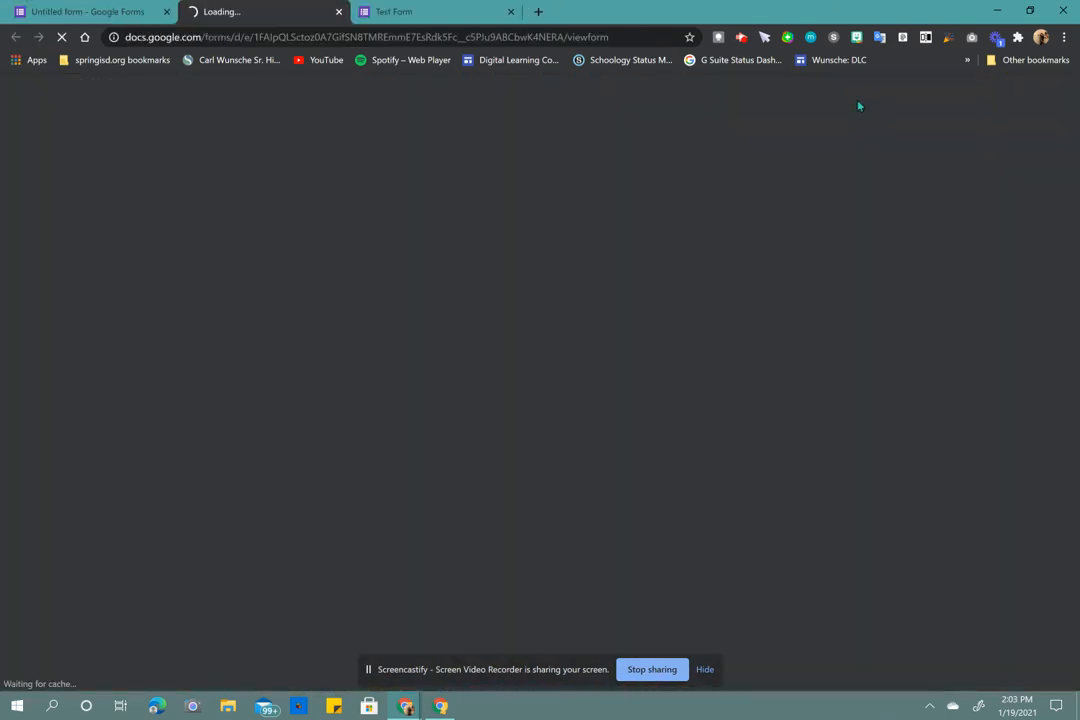
left_click(510, 12)
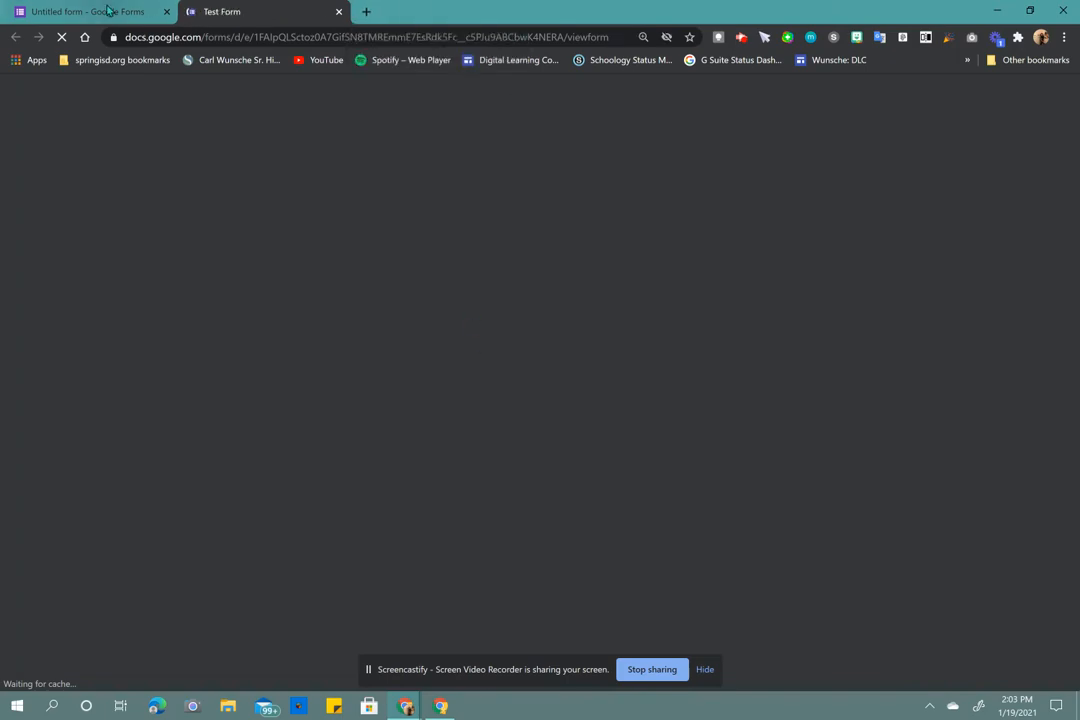
scroll(585, 420, "down", 10)
scroll(585, 420, "down", 3)
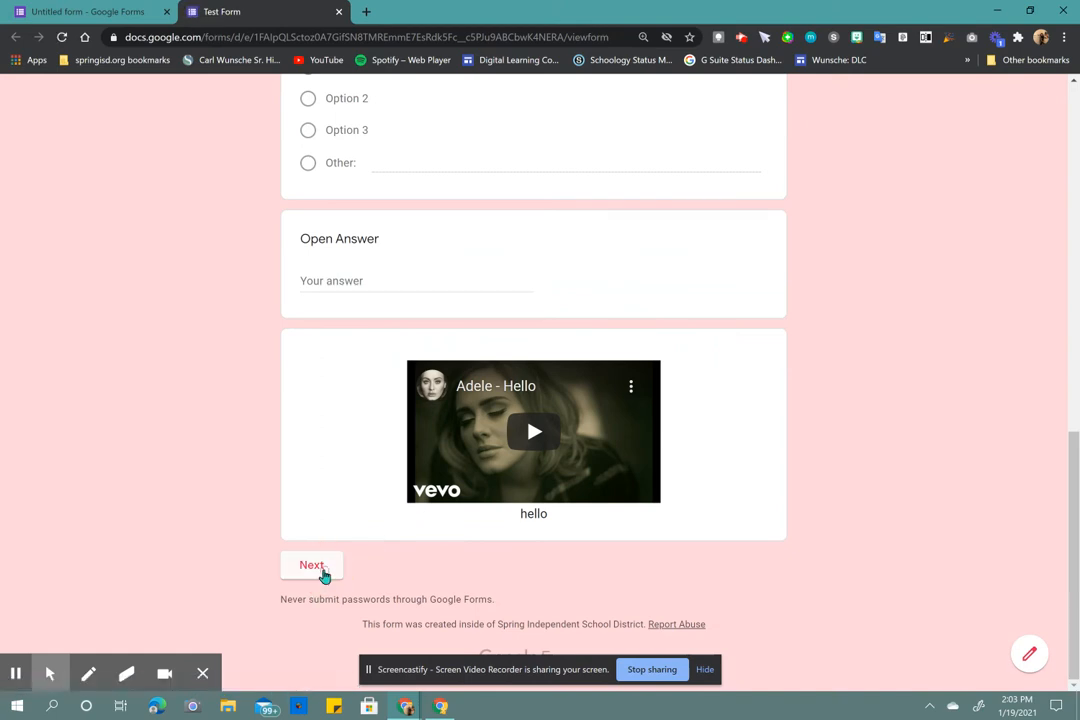
left_click(323, 577)
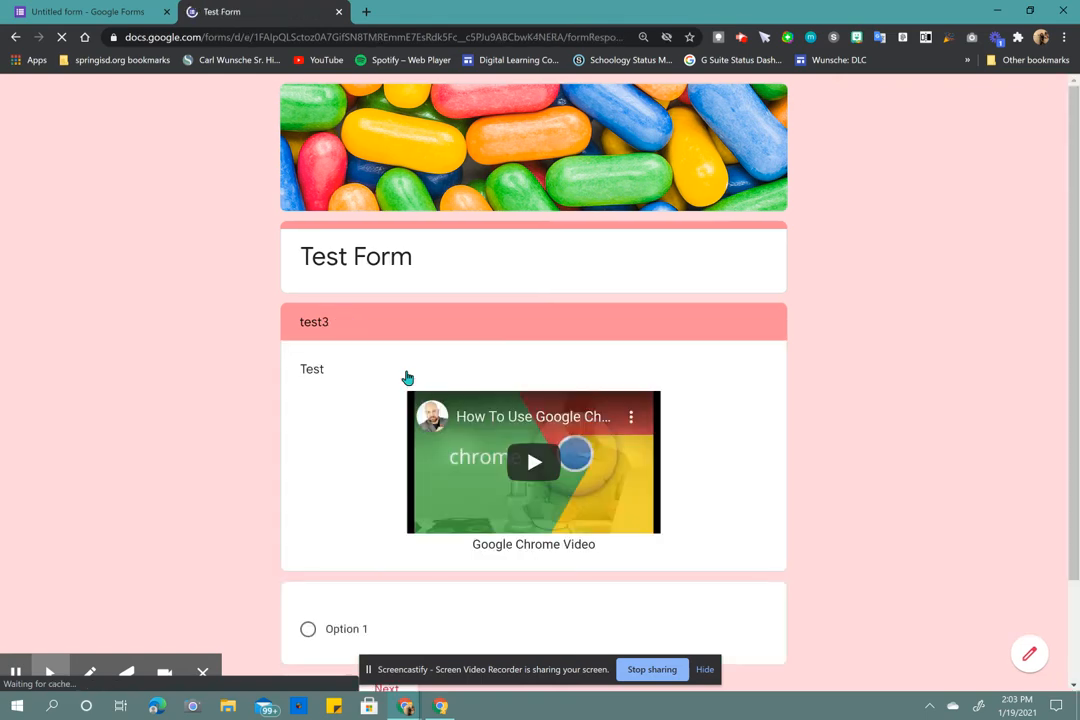
- Return to the form editor and open the Test: Multiple Choice question for editing
left_click(76, 12)
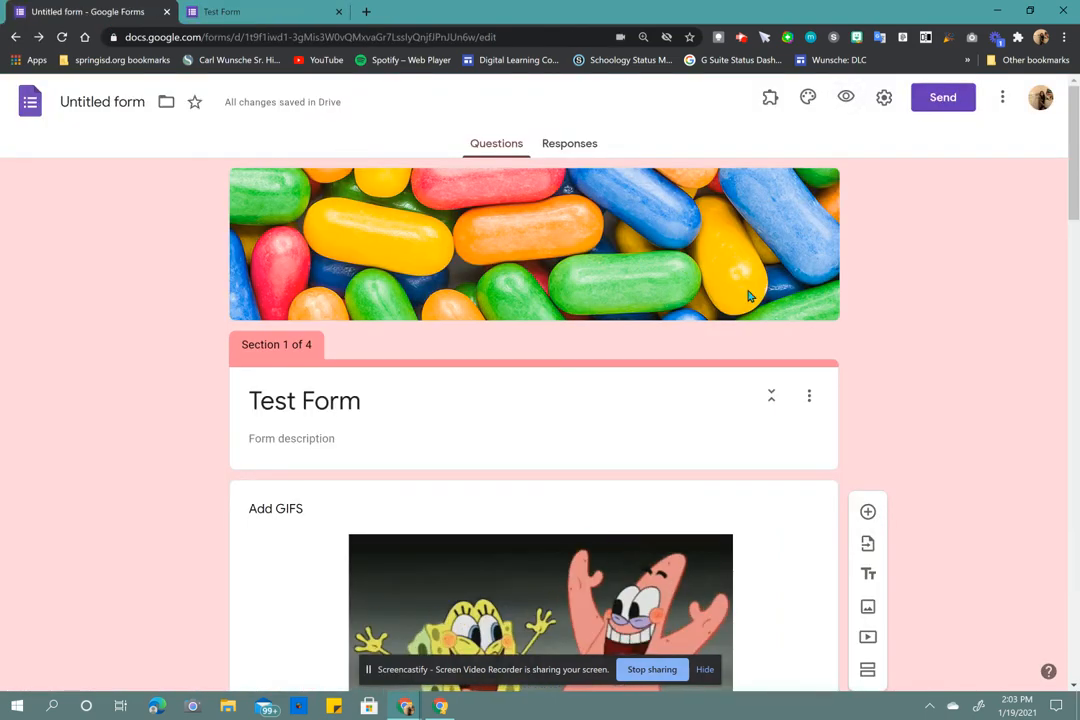
scroll(749, 296, "down", 5)
scroll(750, 296, "down", 5)
scroll(552, 410, "down", 1)
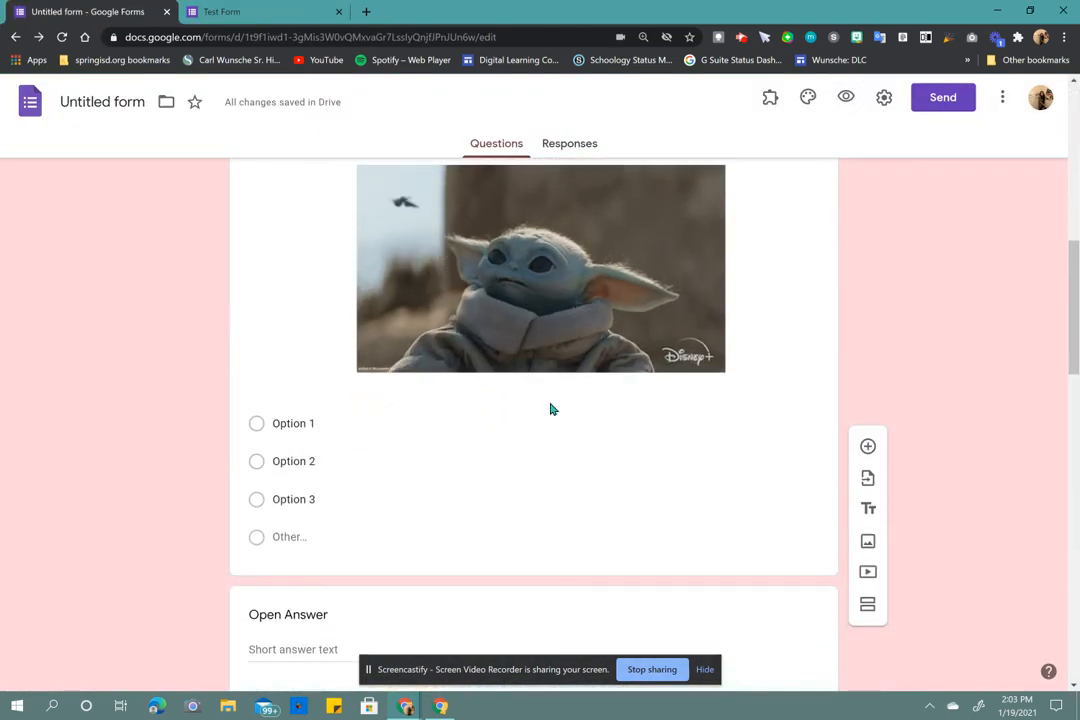
scroll(551, 408, "up", 2)
scroll(687, 550, "down", 1)
left_click(687, 550)
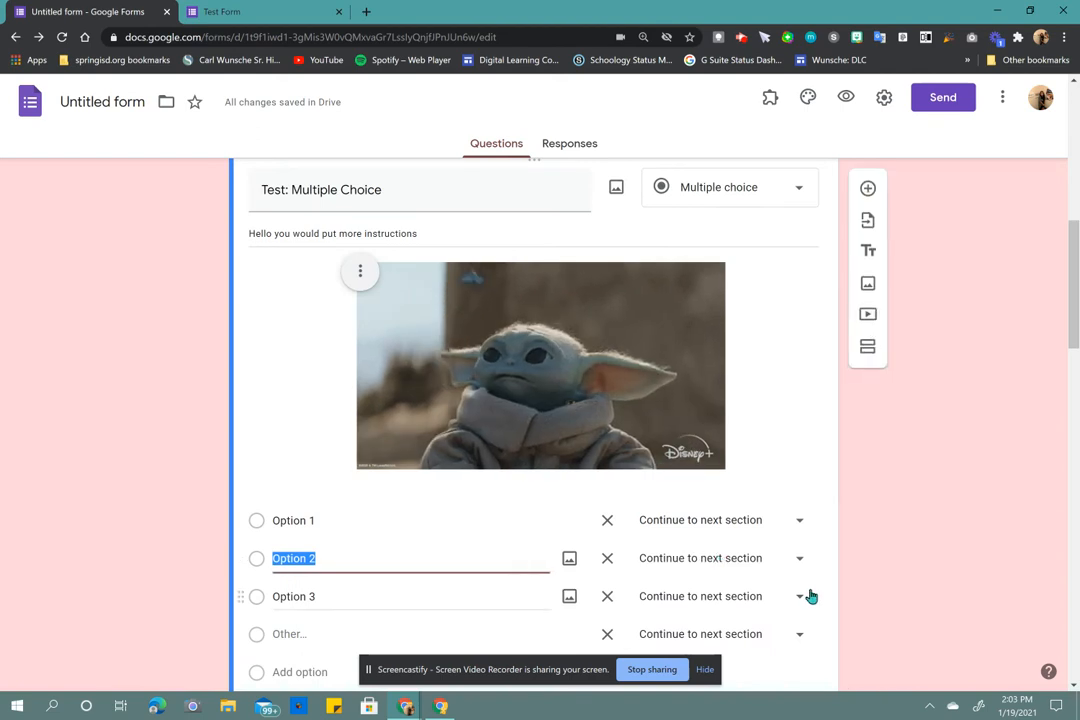
- Turn "Go to section based on answer" off and back on for the Test: Multiple Choice question
scroll(810, 593, "down", 2)
left_click(801, 594)
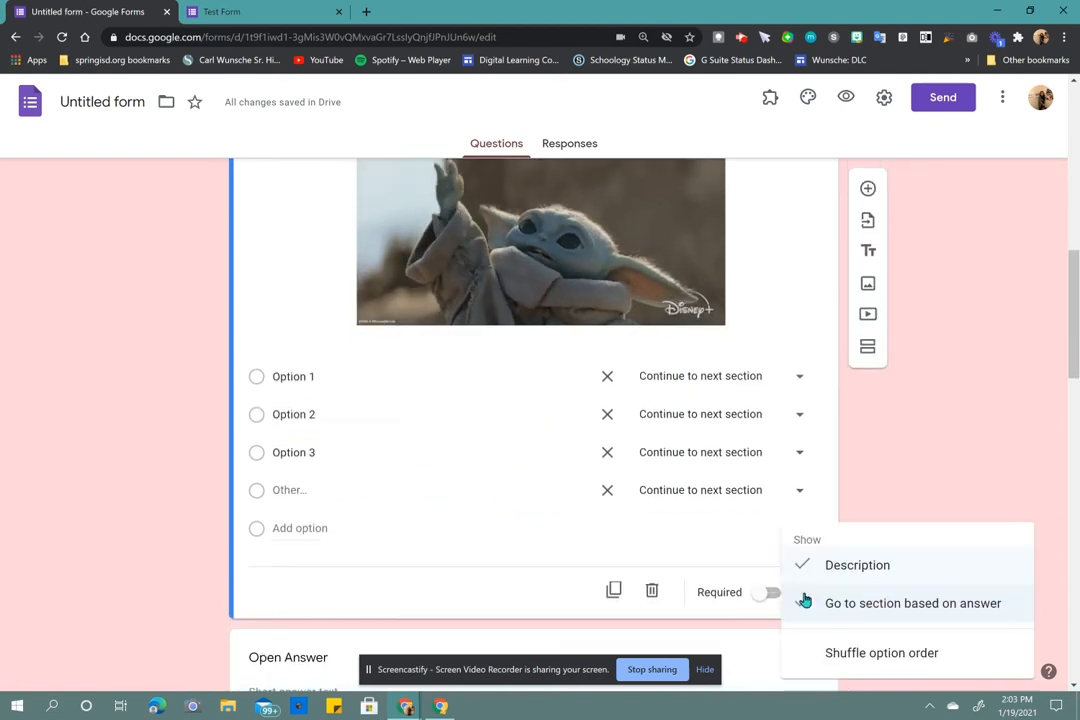
left_click(876, 612)
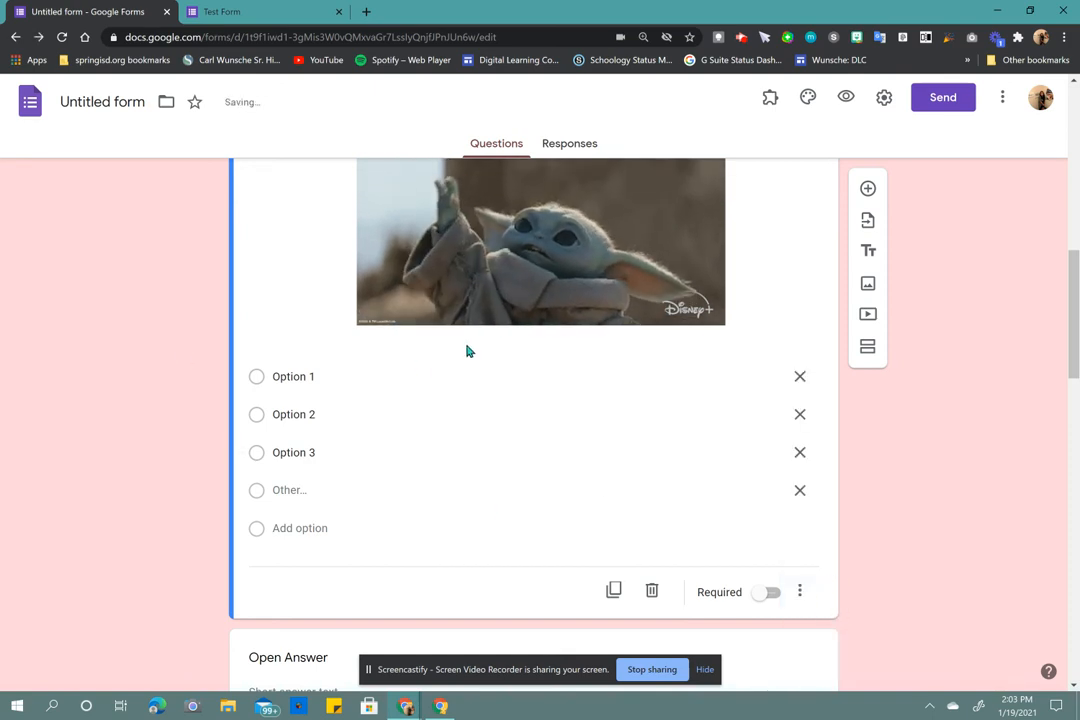
left_click(802, 594)
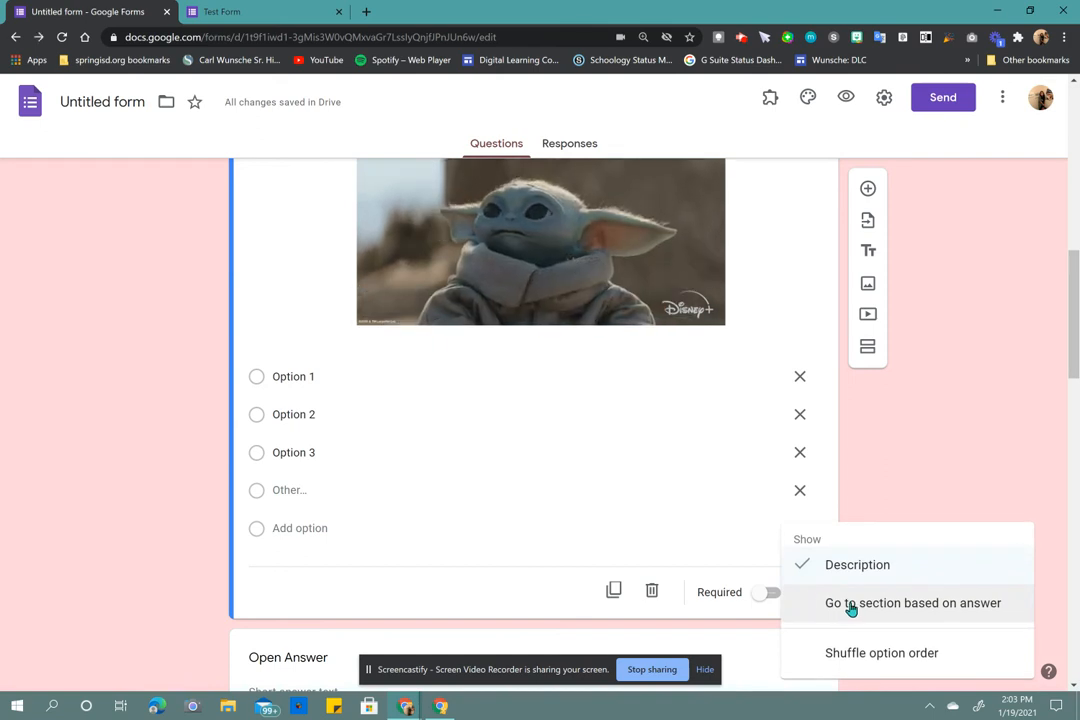
left_click(851, 607)
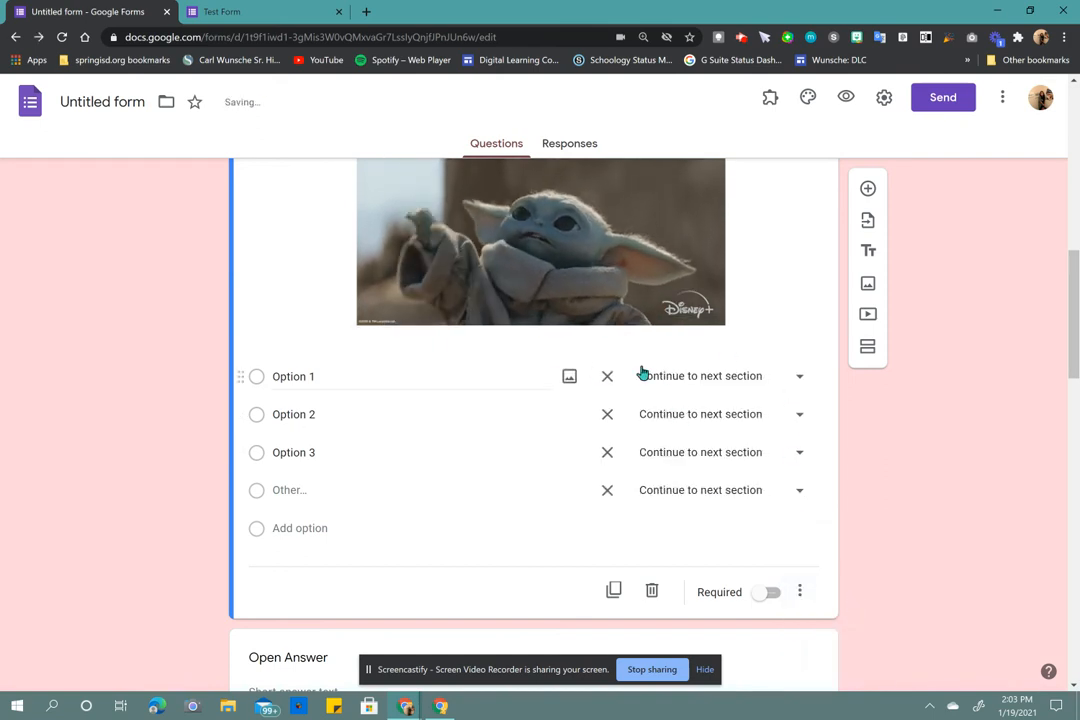
- Route Option 1 to section 1 (Test Form), and Option 2 and Option 3 both to section 3 (test3)
left_click(685, 388)
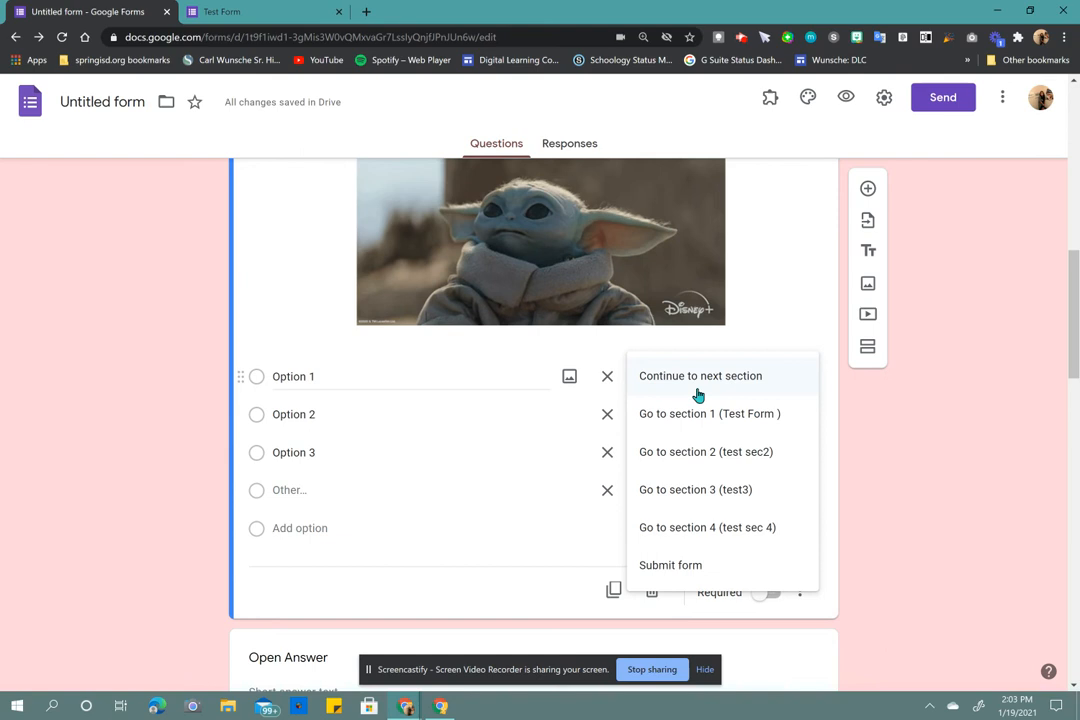
key("Return")
left_click(762, 426)
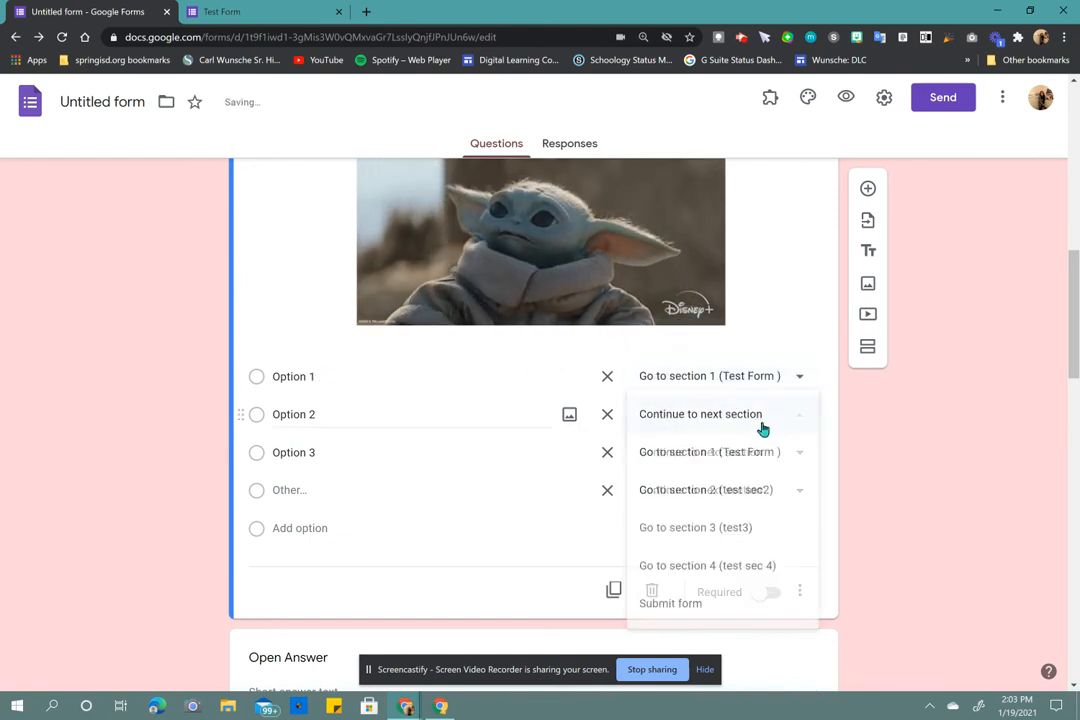
key("Return")
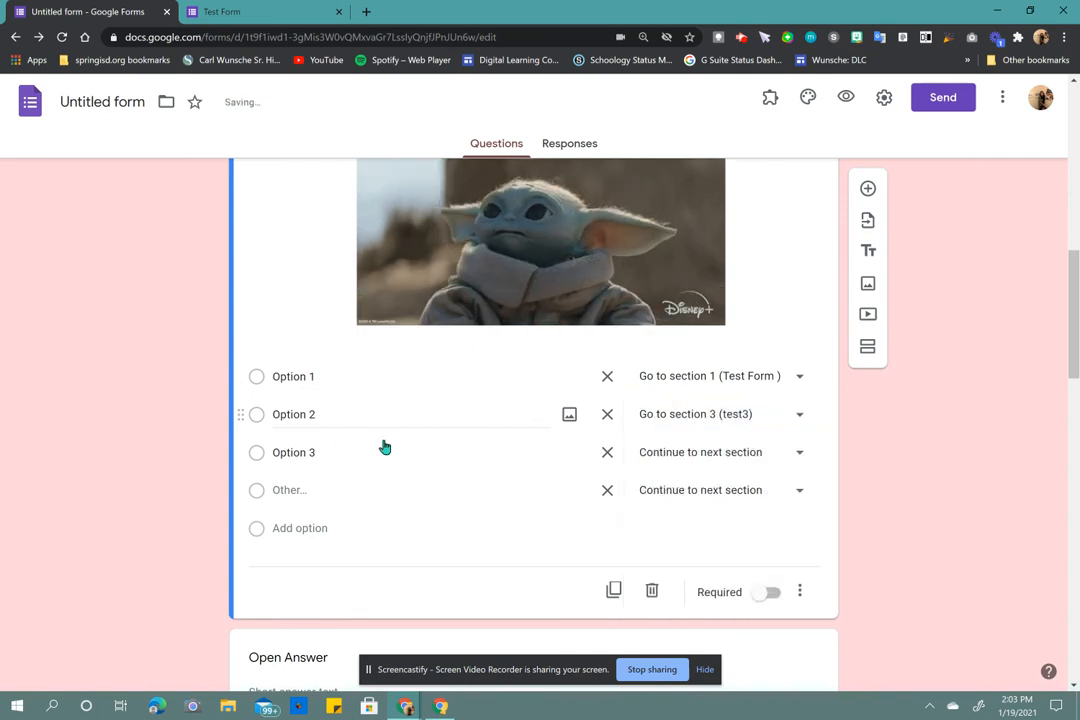
left_click(789, 468)
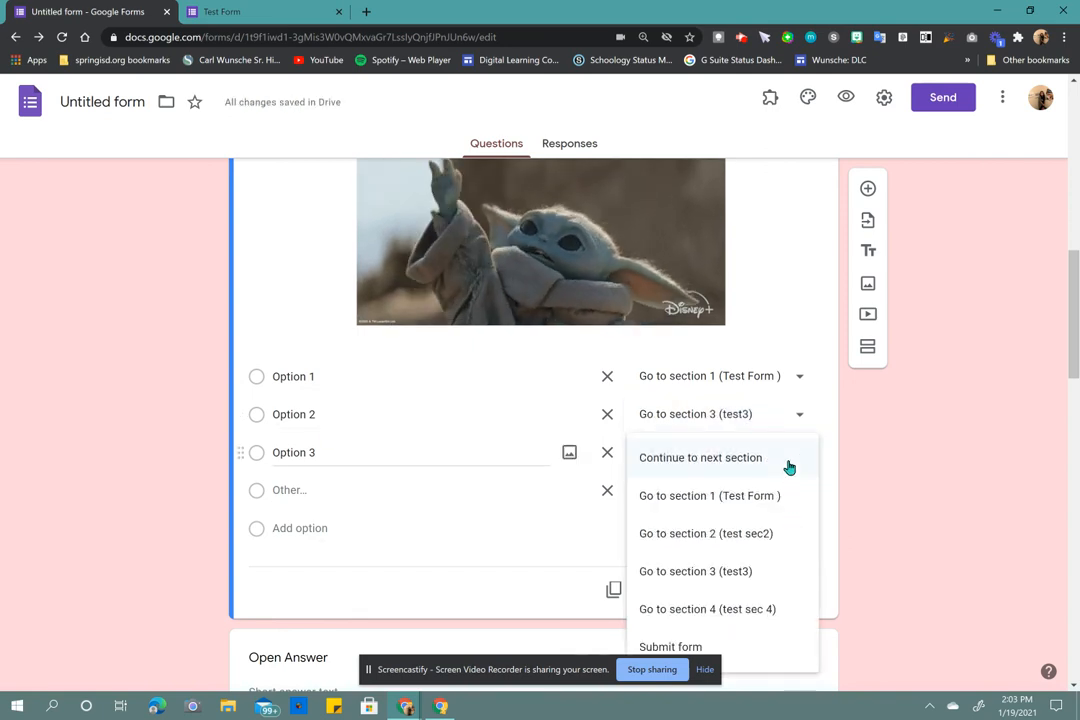
left_click(762, 570)
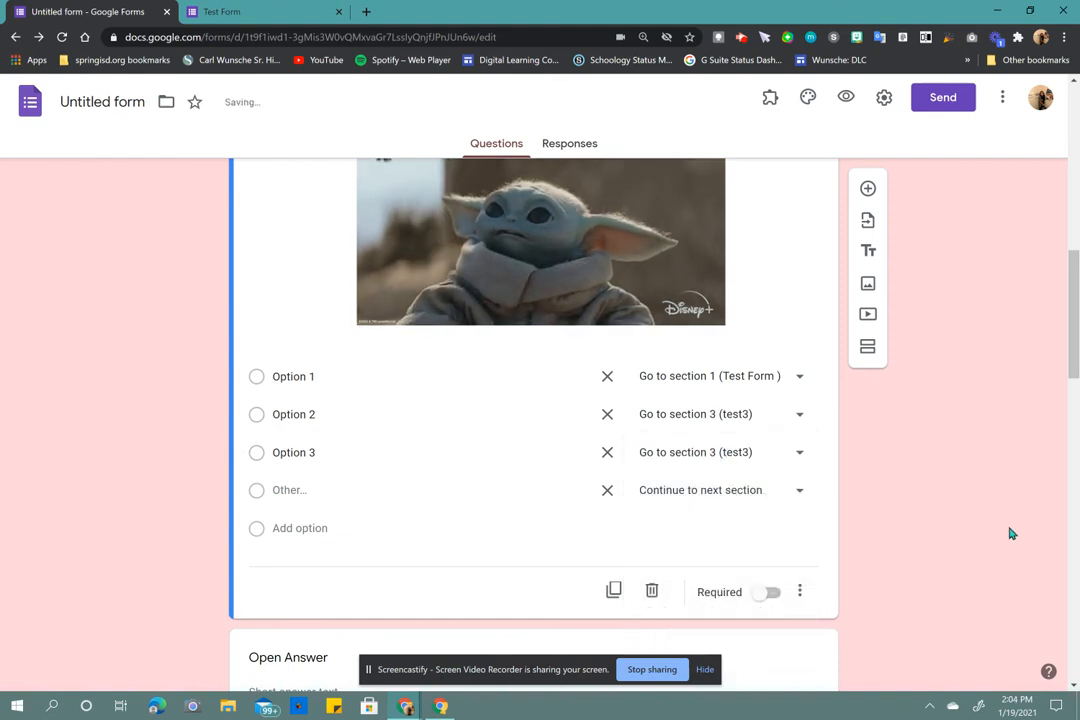
scroll(1010, 534, "up", 1)
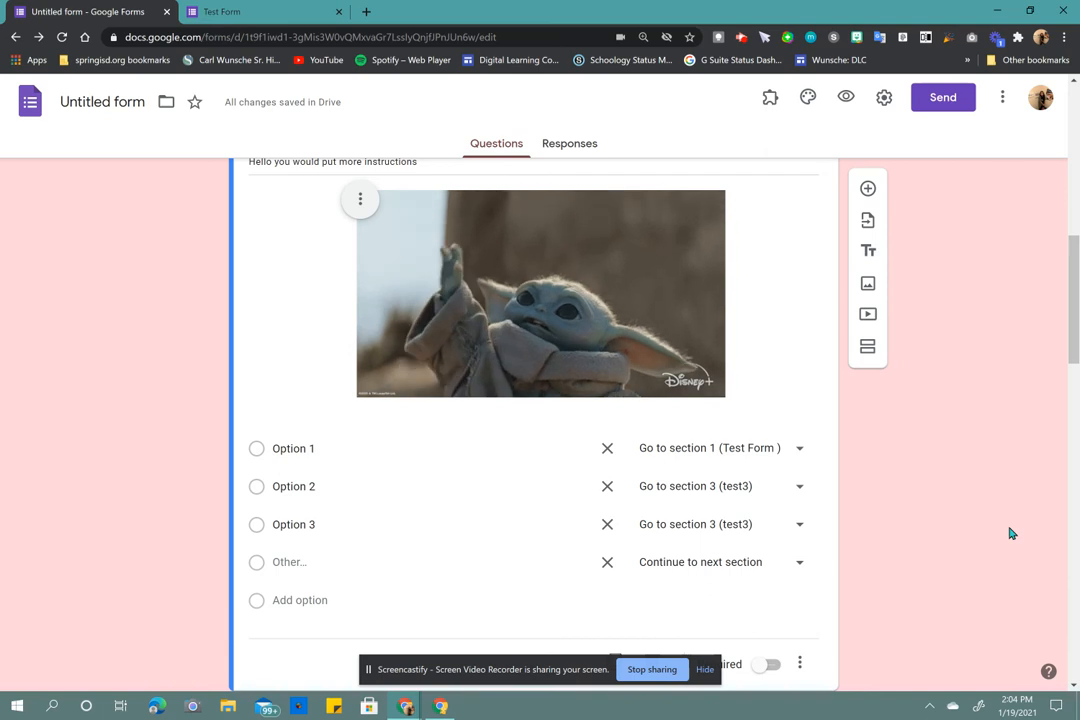
scroll(1010, 534, "down", 1)
scroll(1010, 534, "up", 1)
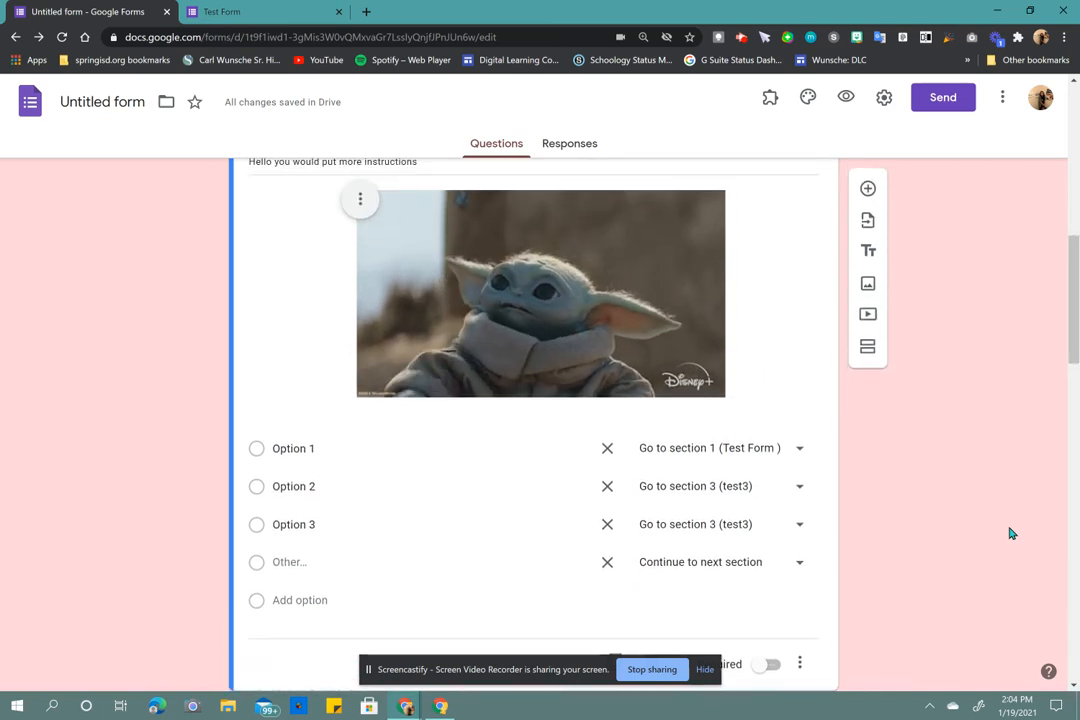
scroll(1010, 534, "up", 2)
scroll(1010, 534, "down", 1)
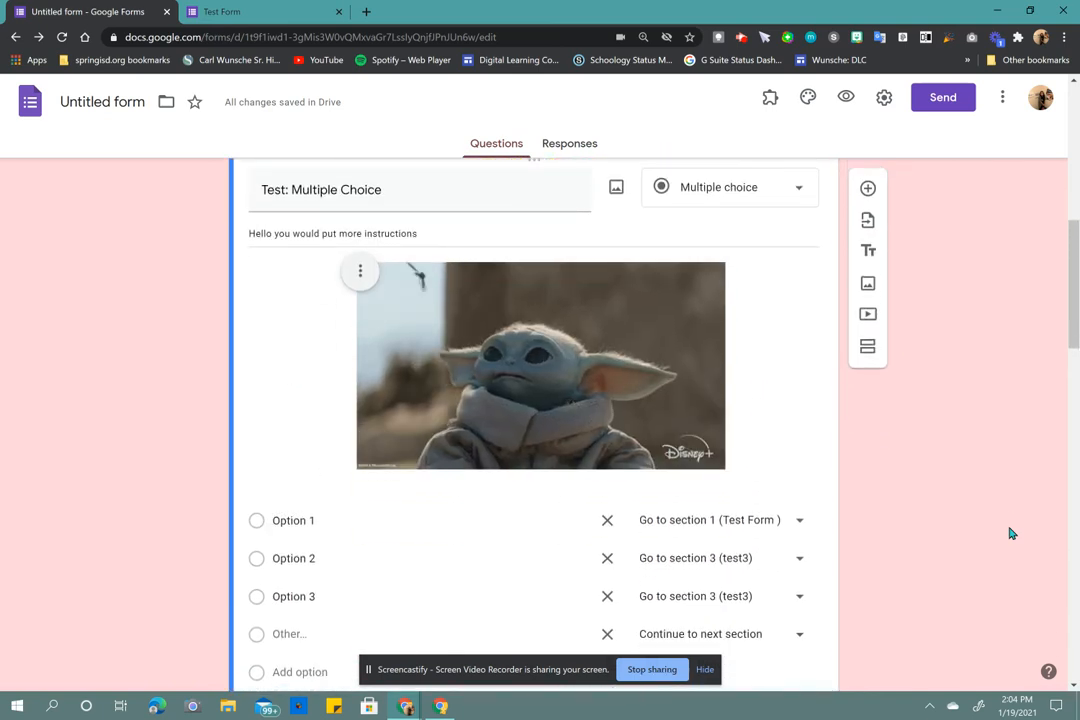
scroll(1010, 534, "down", 1)
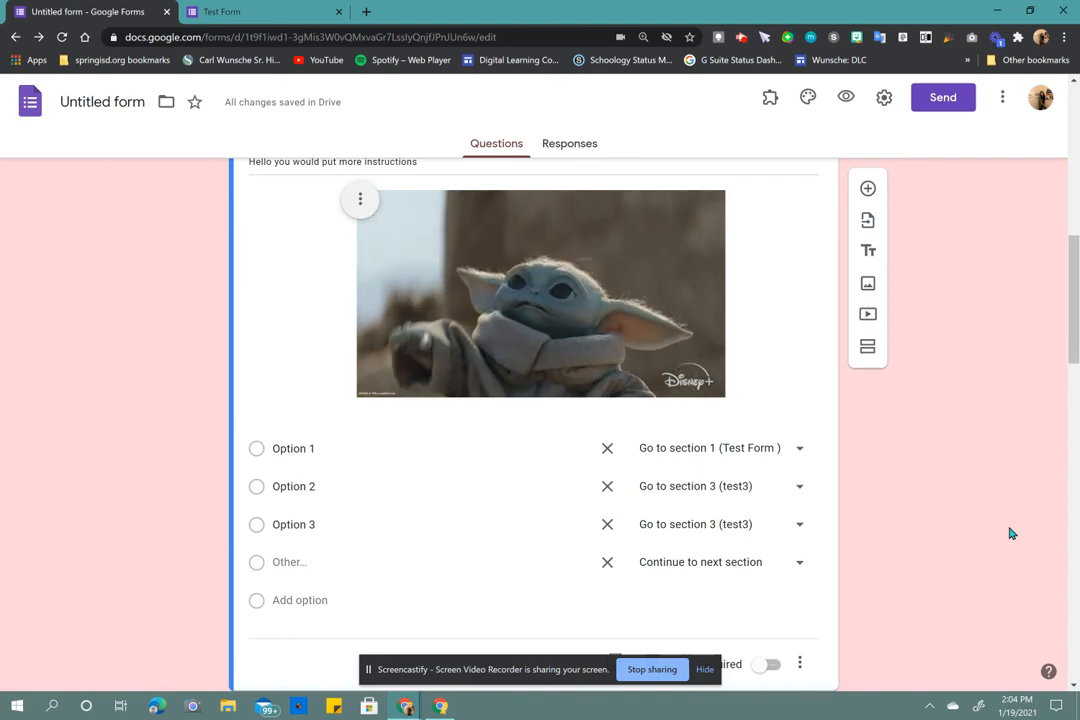
- Make the Open Answer question required and look through the conditions available for its text response validation
scroll(1010, 534, "down", 2)
scroll(1010, 534, "down", 3)
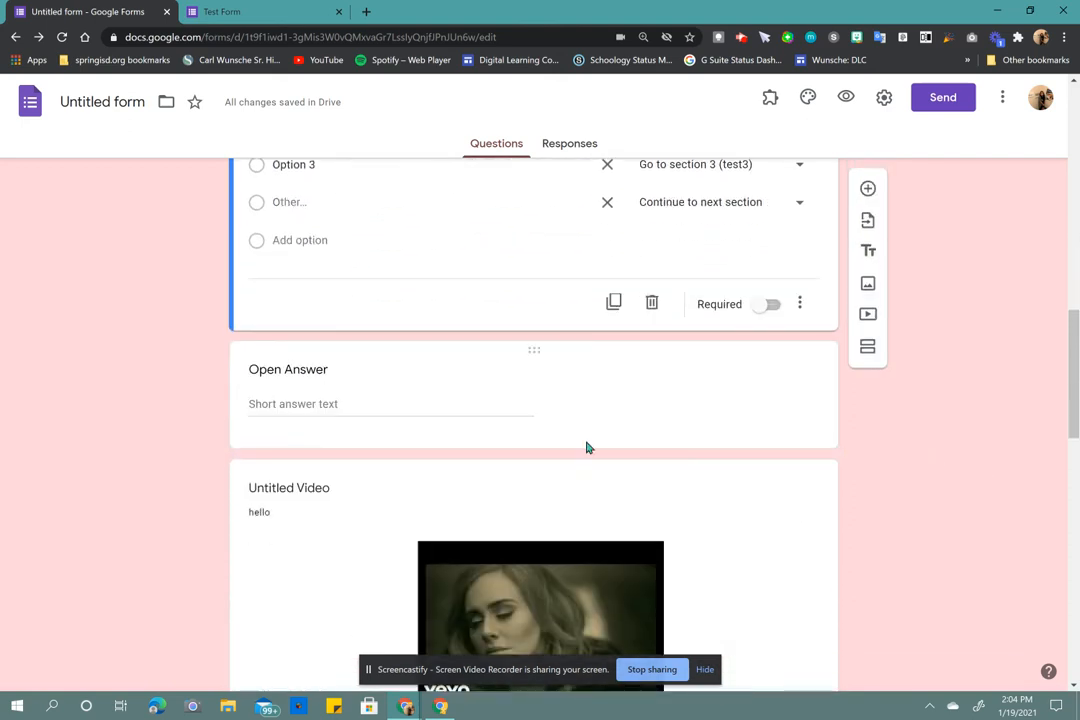
left_click(532, 354)
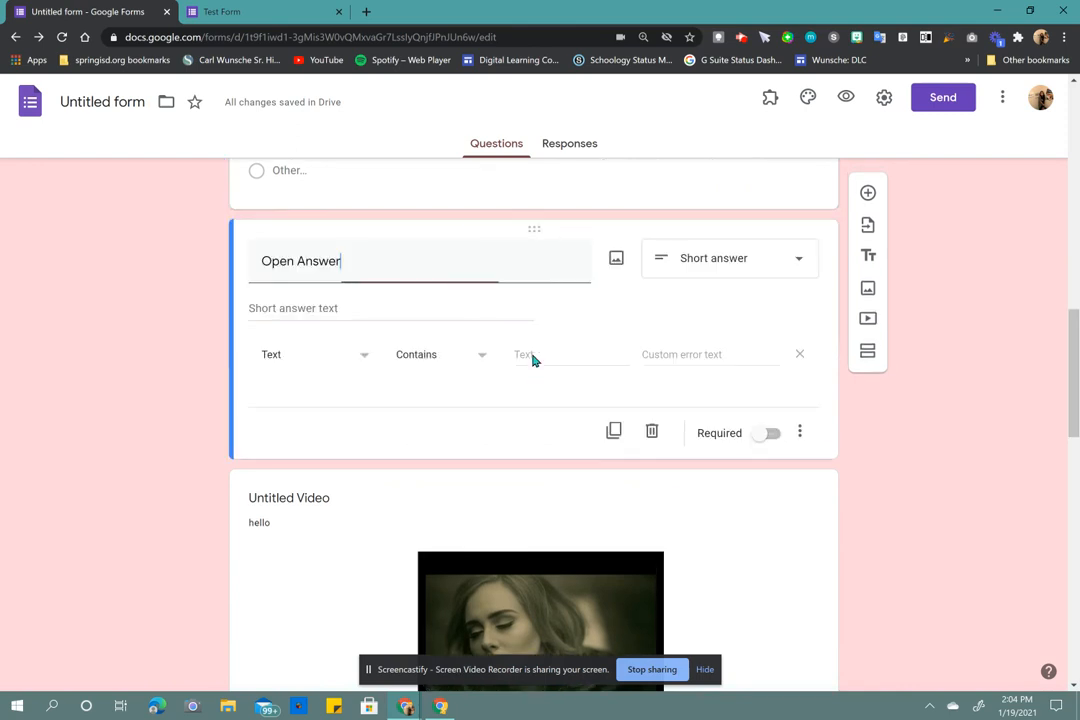
left_click(810, 433)
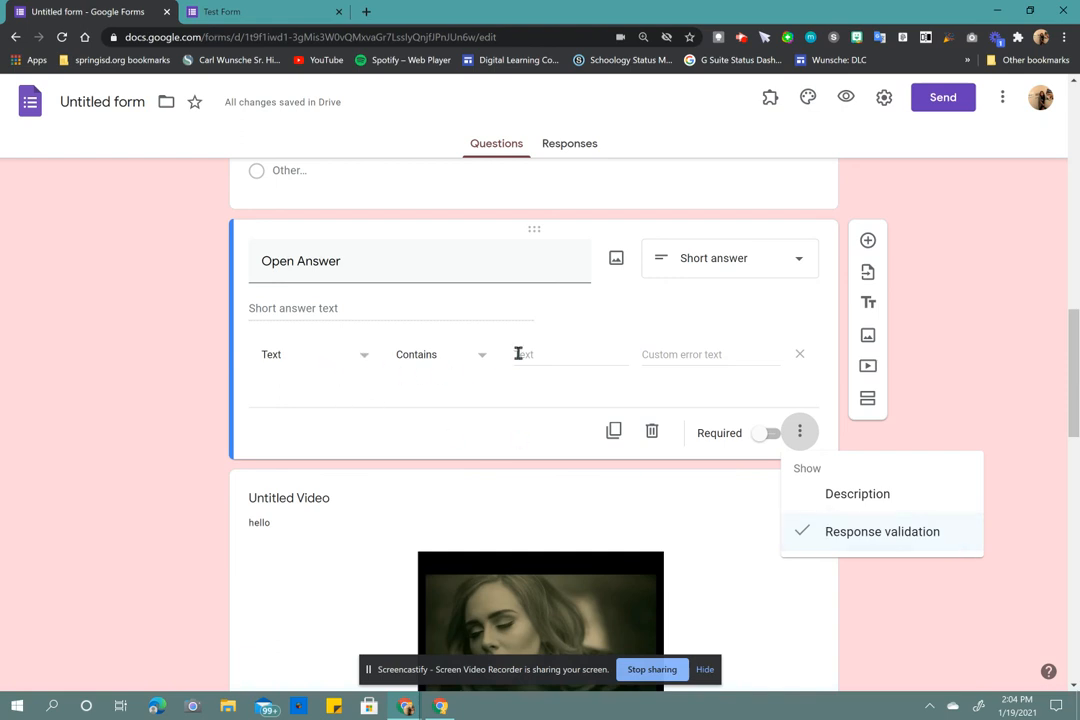
left_click(554, 350)
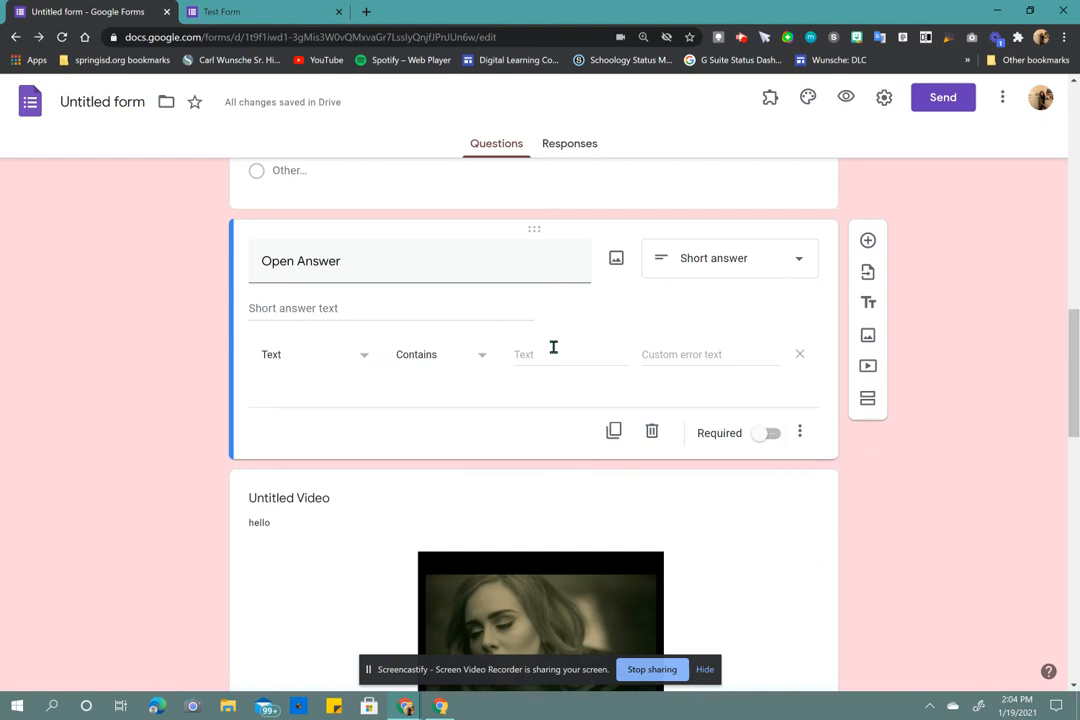
left_click(764, 433)
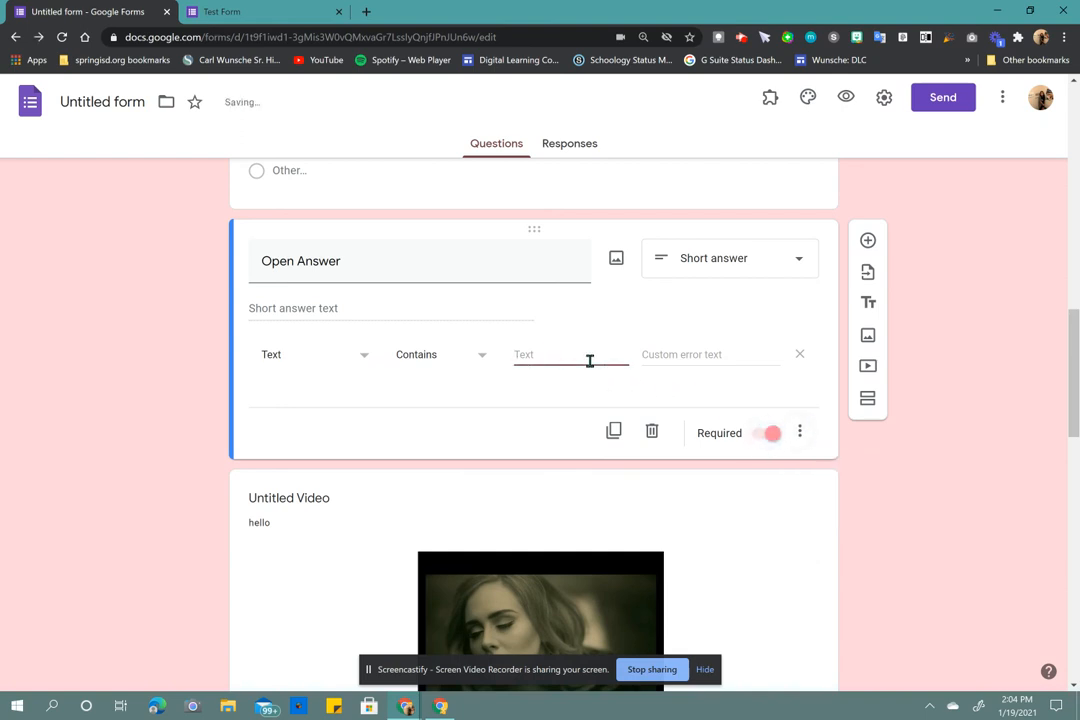
left_click(436, 358)
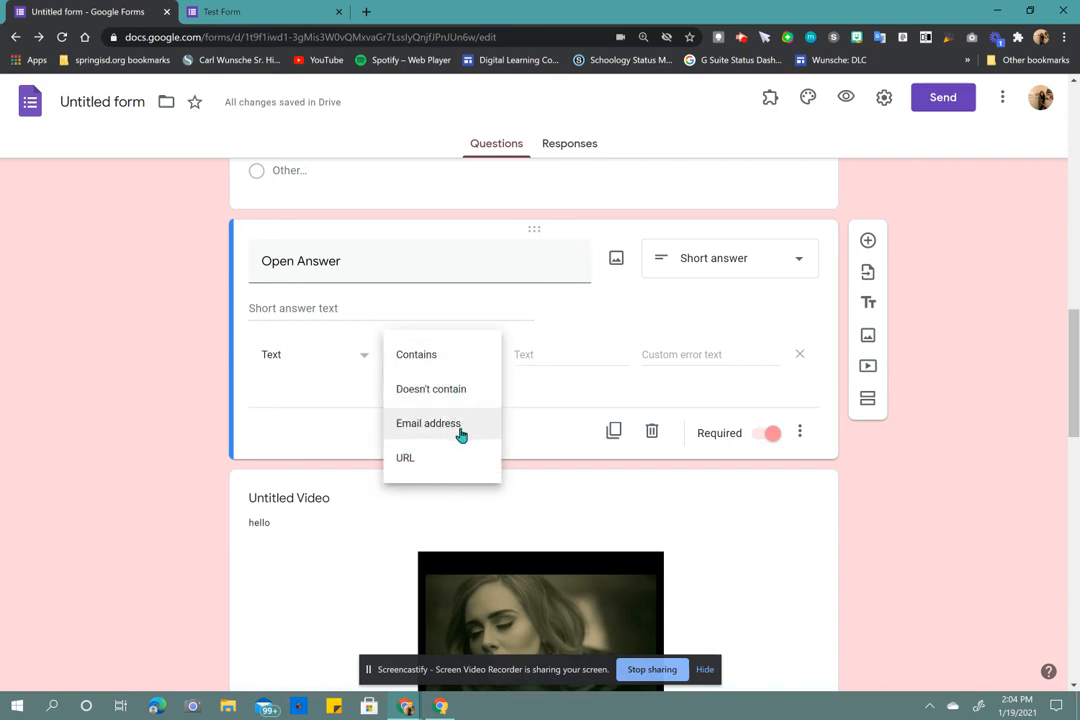
left_click(631, 392)
- Return to the Test: Multiple Choice question and open it for editing at Option 1
scroll(665, 393, "up", 1)
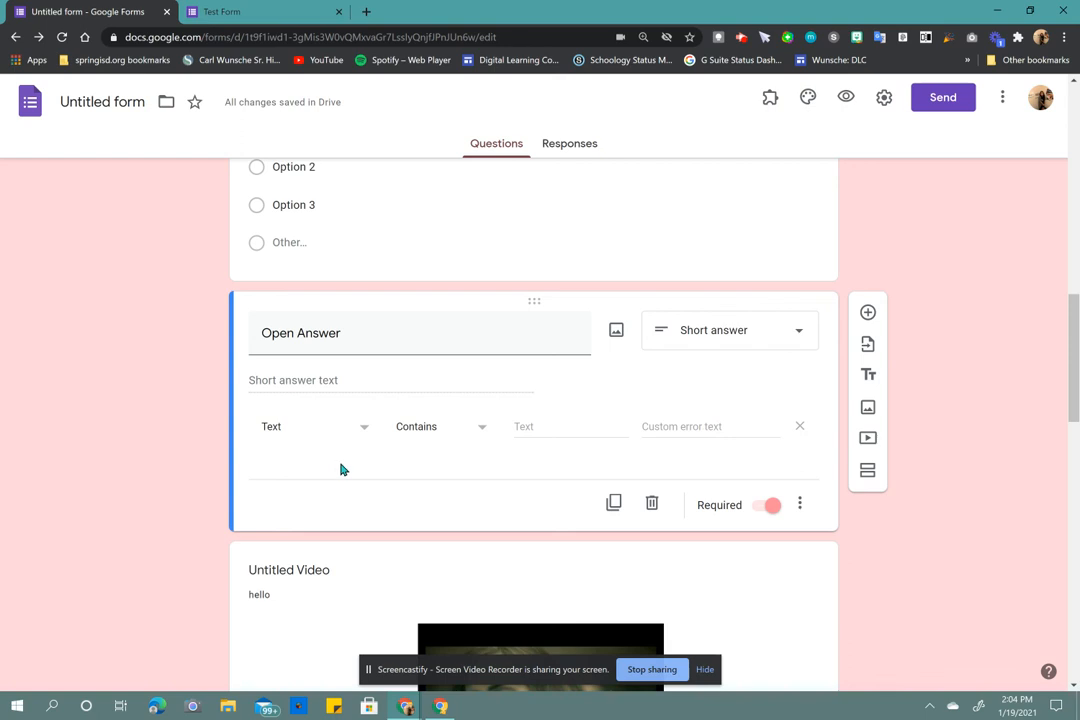
scroll(340, 469, "up", 5)
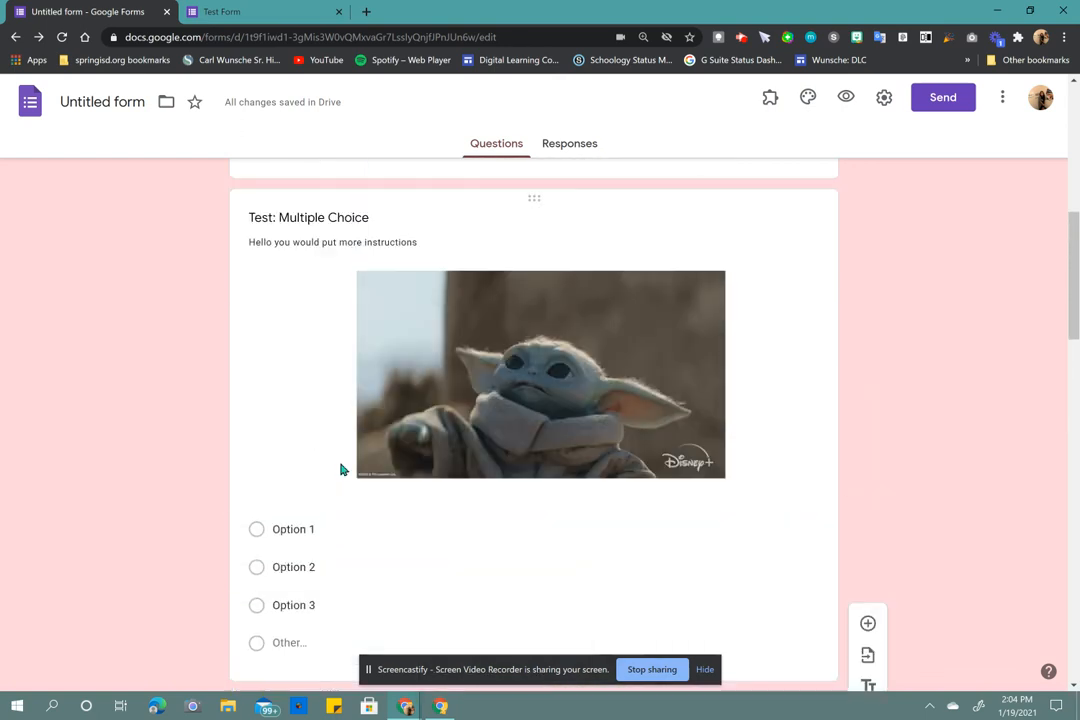
scroll(340, 469, "down", 1)
scroll(340, 465, "down", 1)
scroll(340, 470, "up", 2)
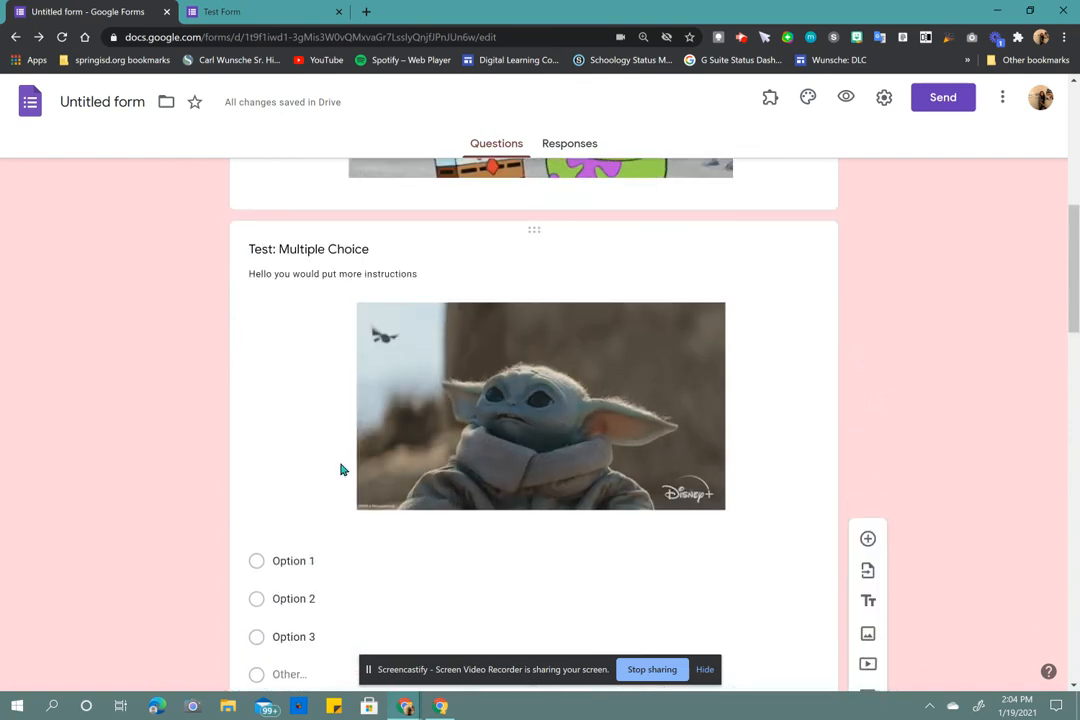
scroll(340, 470, "down", 1)
left_click(375, 494)
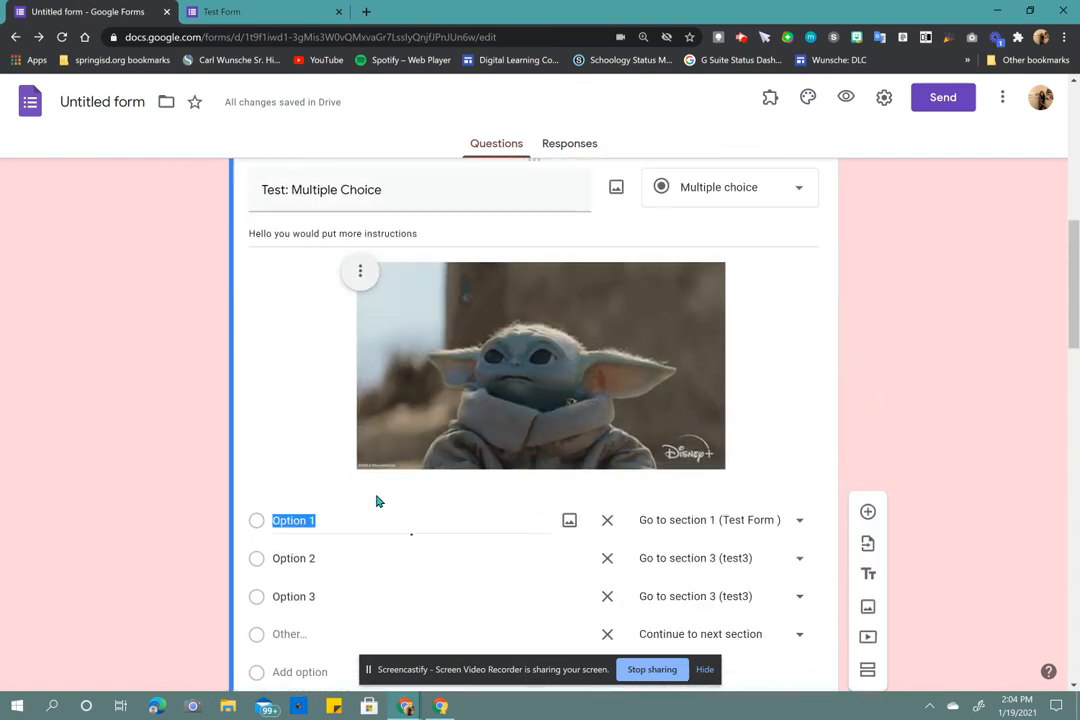